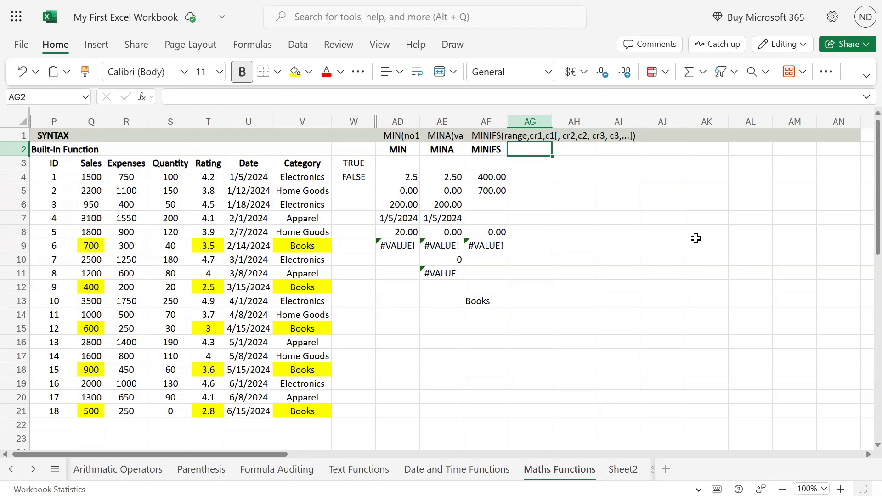
Step: Enter the heading MAX in AG2 and select the syntax cell above it
text(MAX)
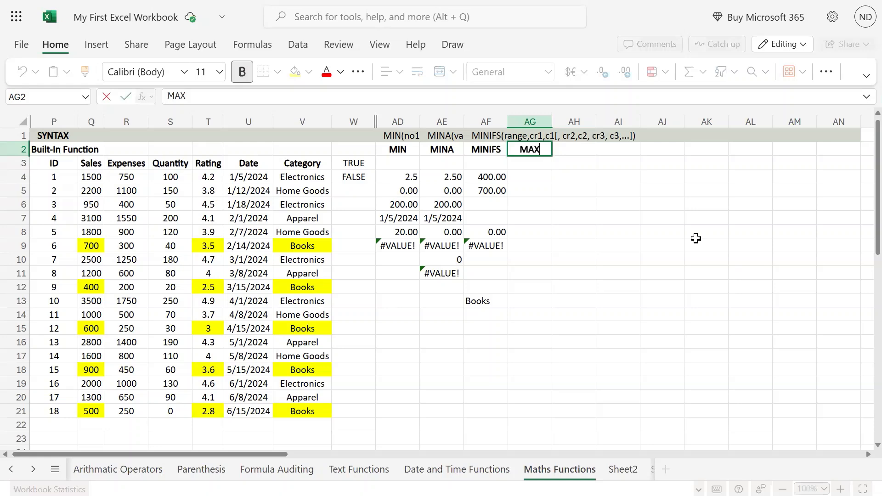
text(')
key(BackSpace)
key(Return)
key(Up)
key(Up)
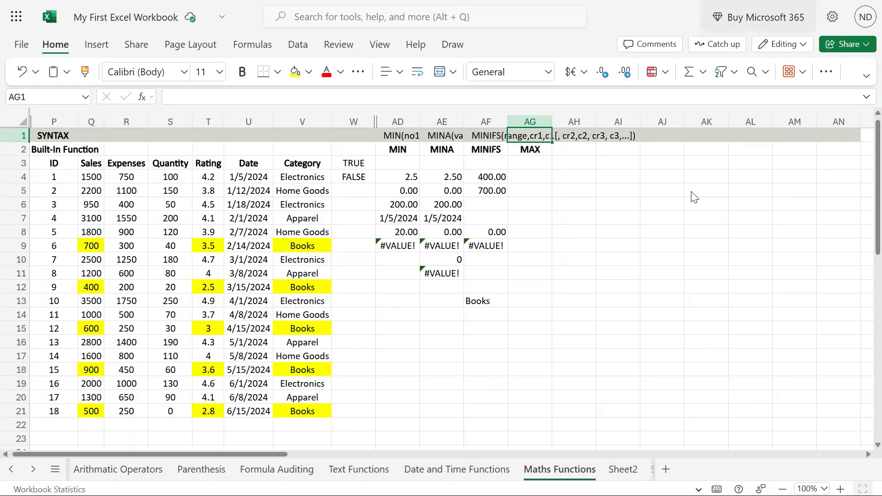
text(mAX)
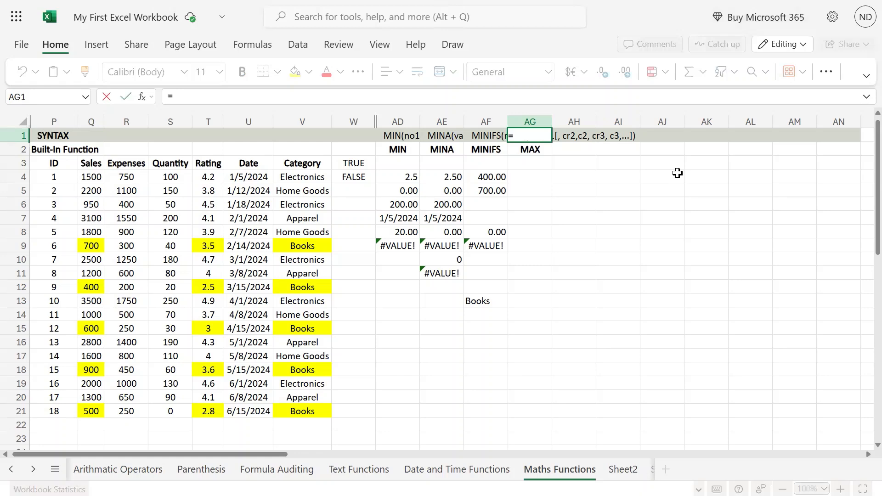
text(ACX)
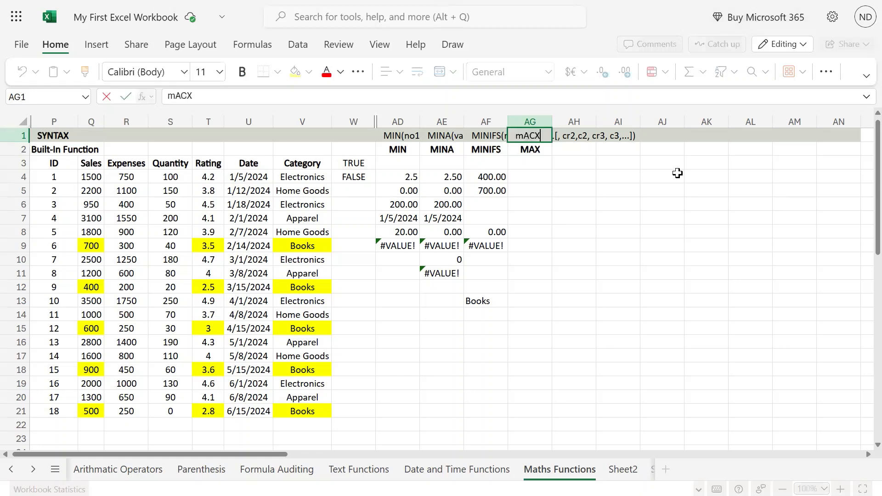
key(ctrl+Return)
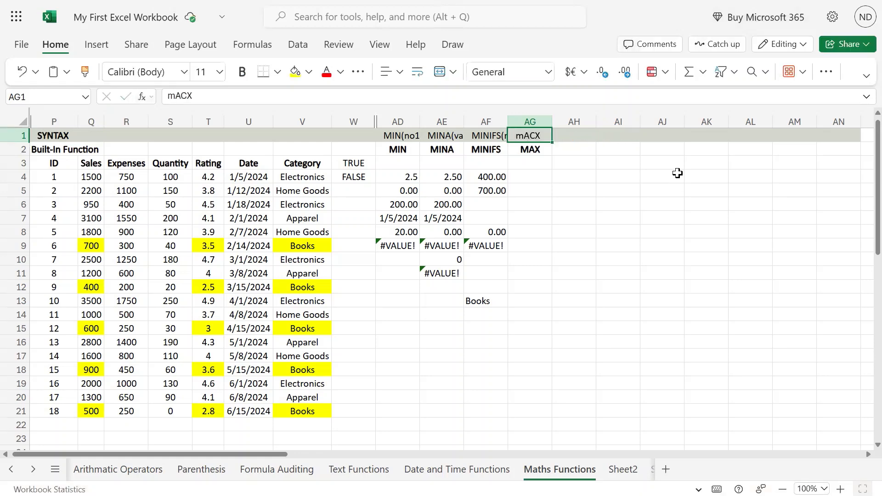
Step: Enter the function syntax MAX(no1 [, no2, no3,...]) as text in AG1
text(MAX)
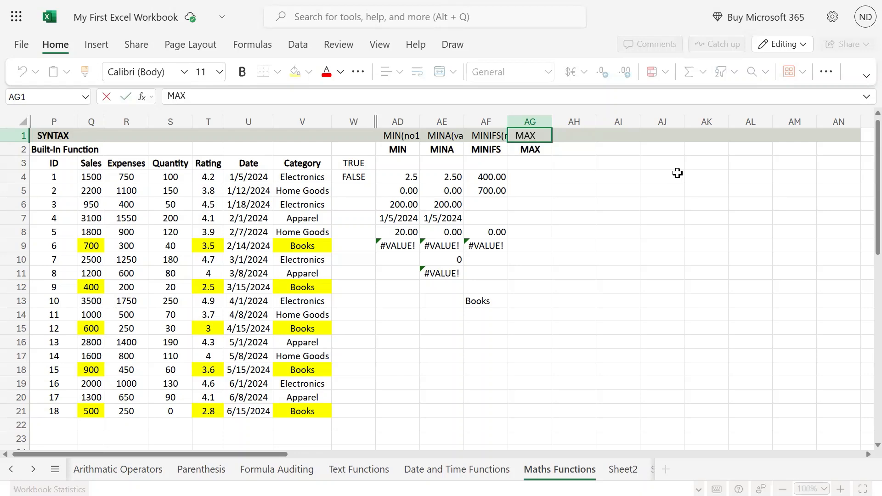
text((no1,)
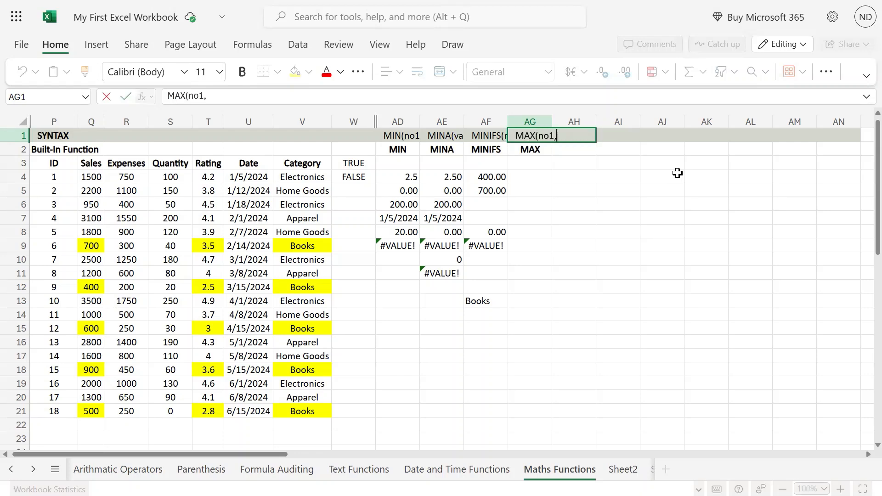
key(BackSpace)
text([, no2, now)
key(BackSpace)
text(3)
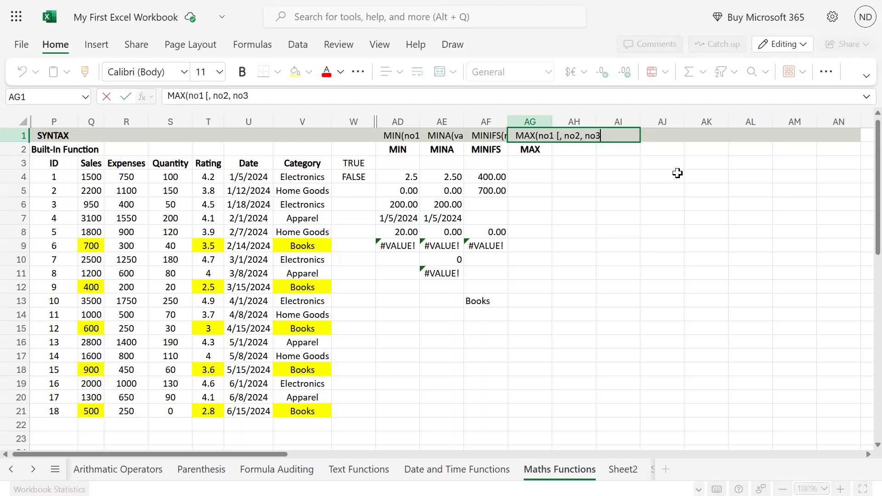
text(,...]))
key(Return)
key(Up)
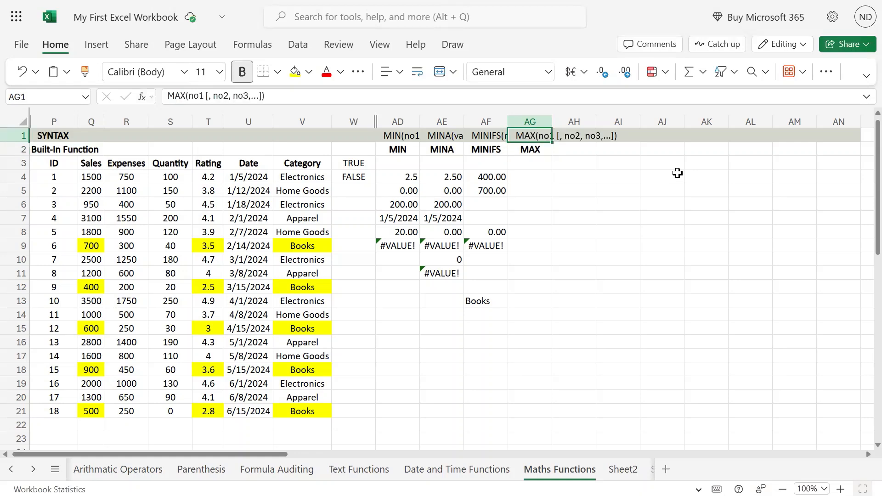
Step: Review the syntax entries for MIN, MINA, MINIFS and MAX in AD1 through AG1
key(Left)
key(Left)
key(Left)
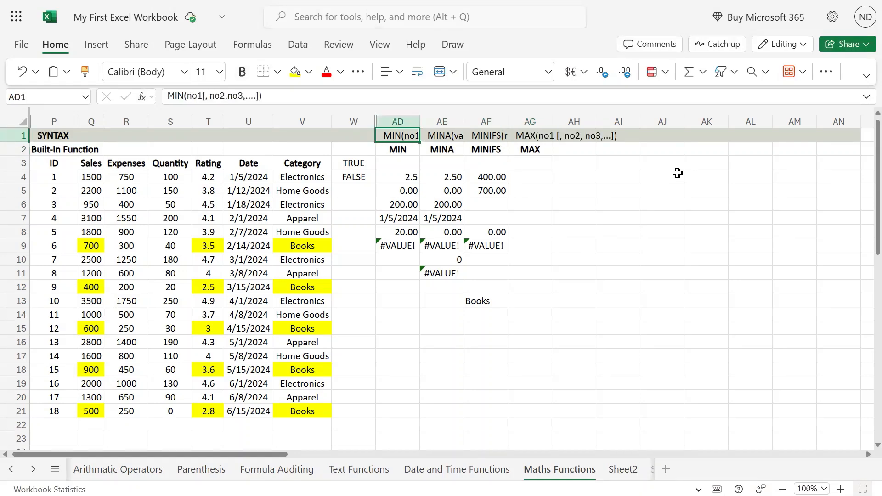
key(Right)
key(Right)
key(Right)
key(Right)
key(Left)
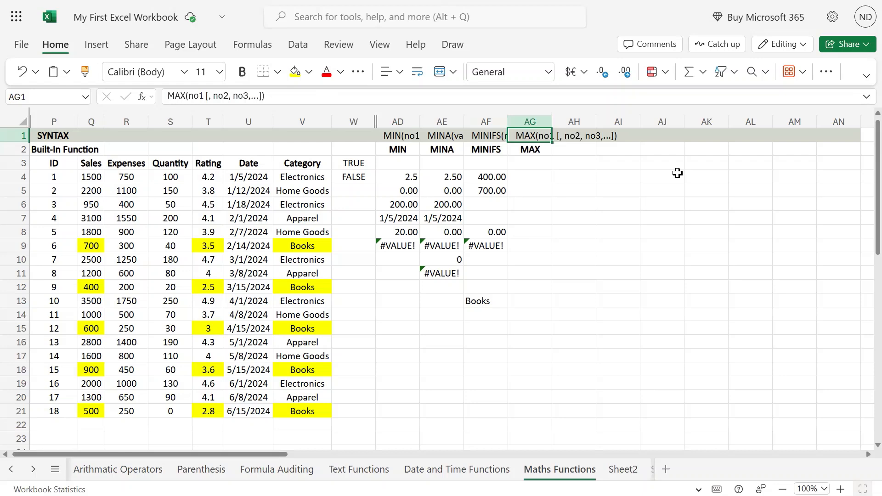
Step: Copy the formula text =MIN(T4:T21) from AD4 into AG4, keeping the same Rating range
key(Down)
key(Down)
key(Down)
key(Down)
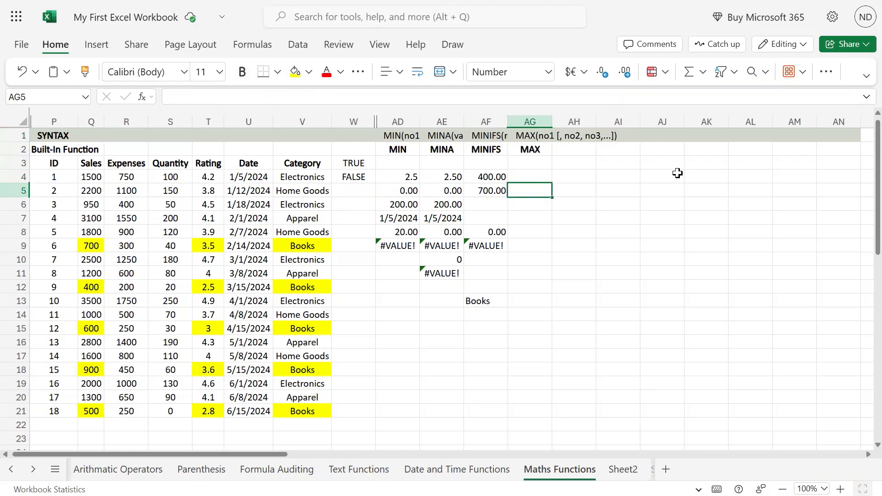
key(Up)
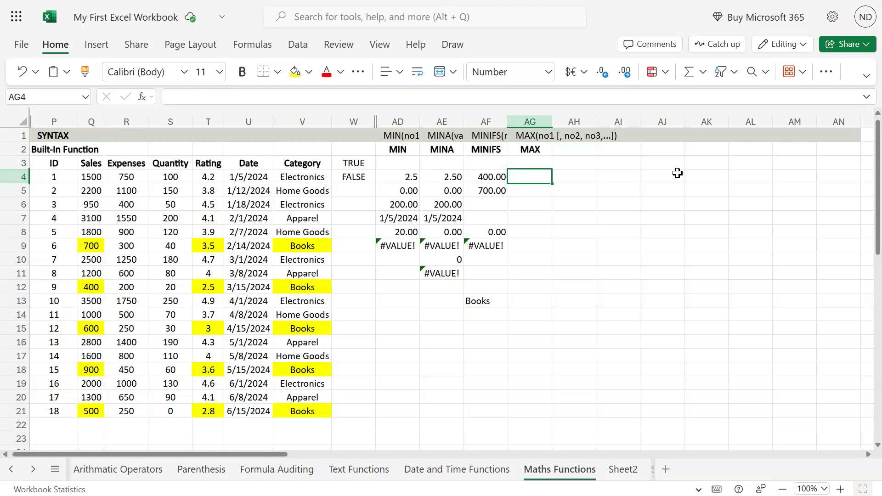
mouse_move(441, 1)
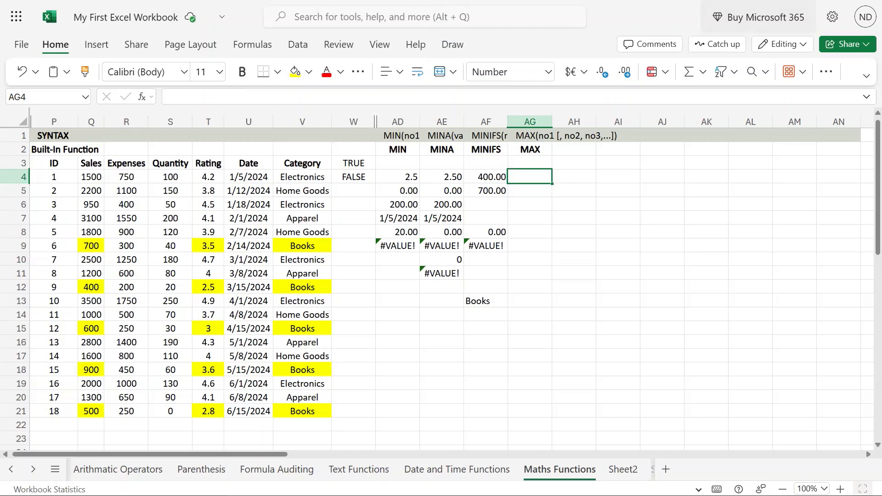
click(398, 178)
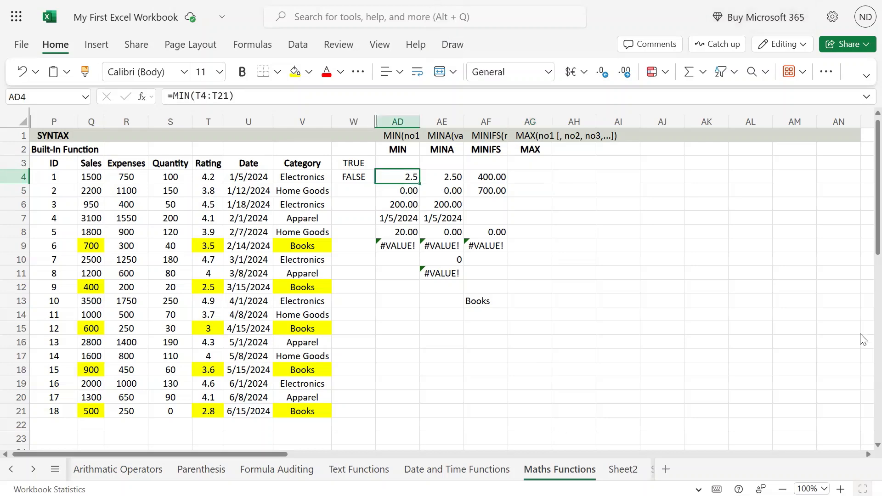
key(F2)
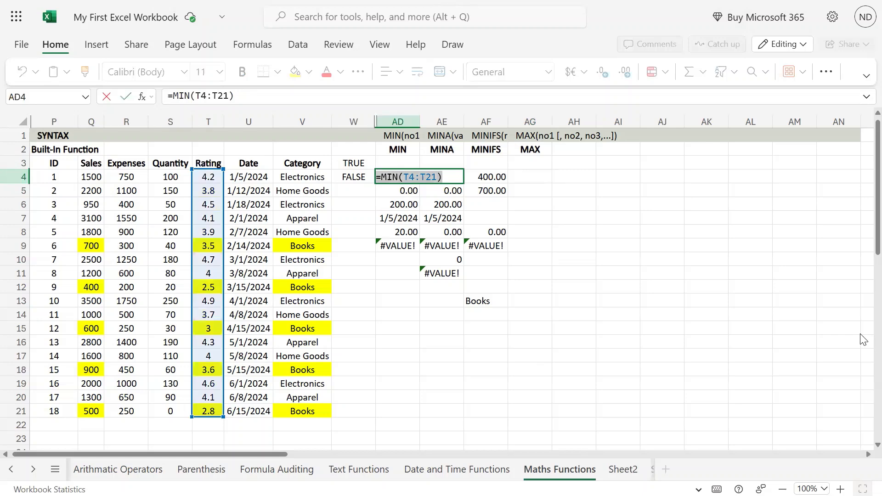
key(Tab)
key(Tab)
key(Tab)
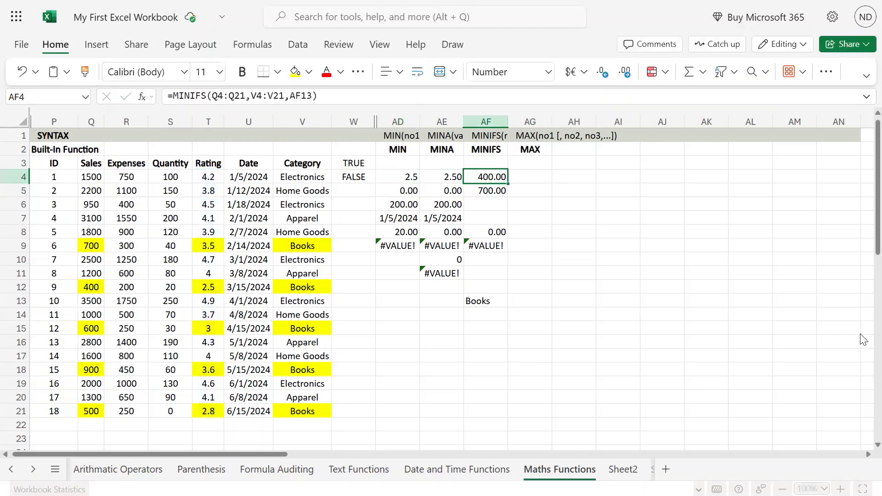
text(=MIN(T4:T21))
Step: Replace MIN with MAX in the AG4 formula so that it reads =MAX(T4:T21)
key(Left)
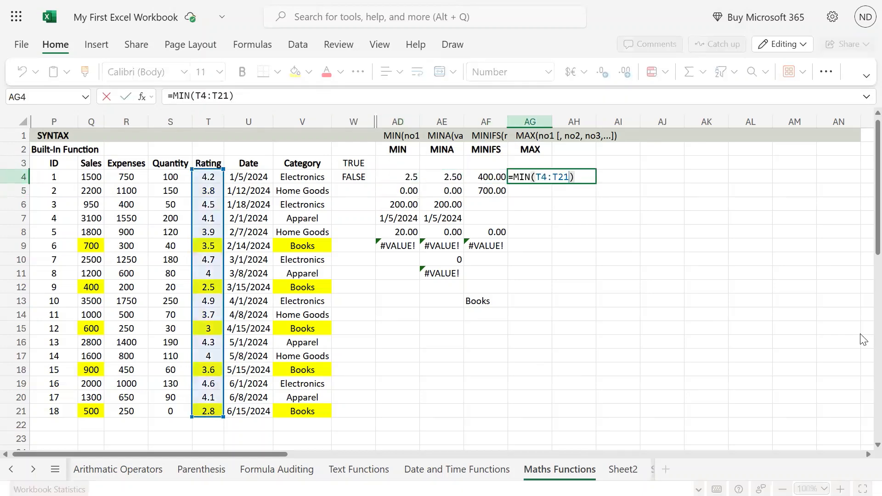
key(Left)
key(Left)
key(Left)
key(Left)
key(Left)
key(Left)
key(Left)
key(BackSpace)
key(BackSpace)
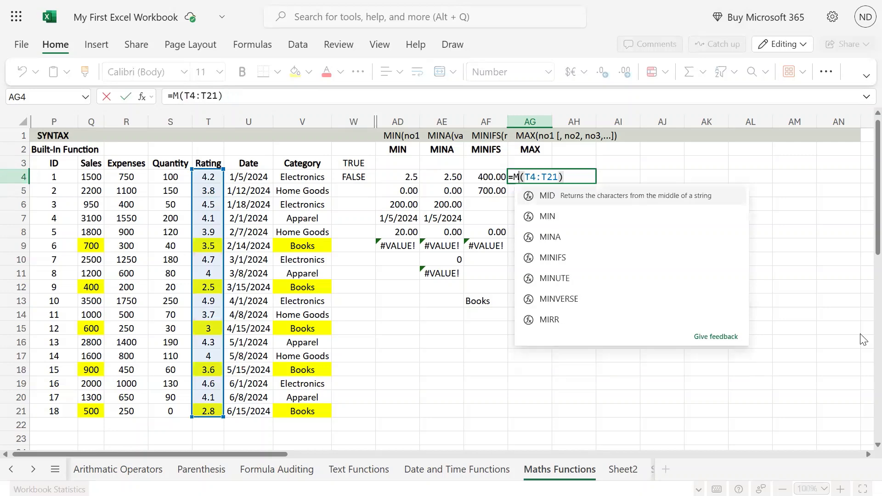
text(A)
key(BackSpace)
key(BackSpace)
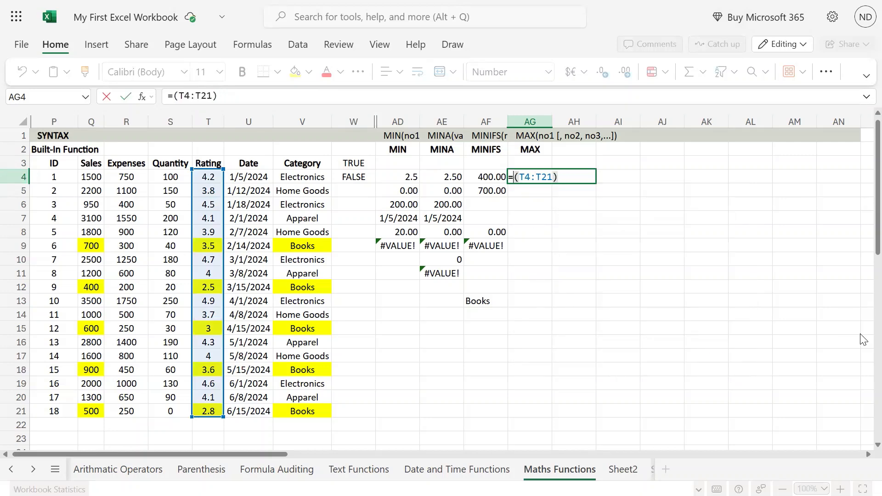
text(max)
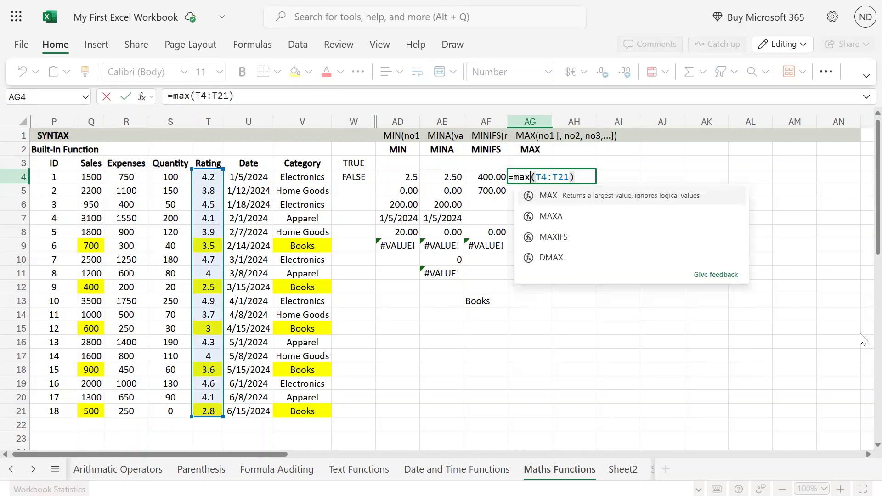
key(shift+Right)
key(shift+Right)
key(shift+Right)
key(shift+Right)
key(shift+Right)
key(shift+Right)
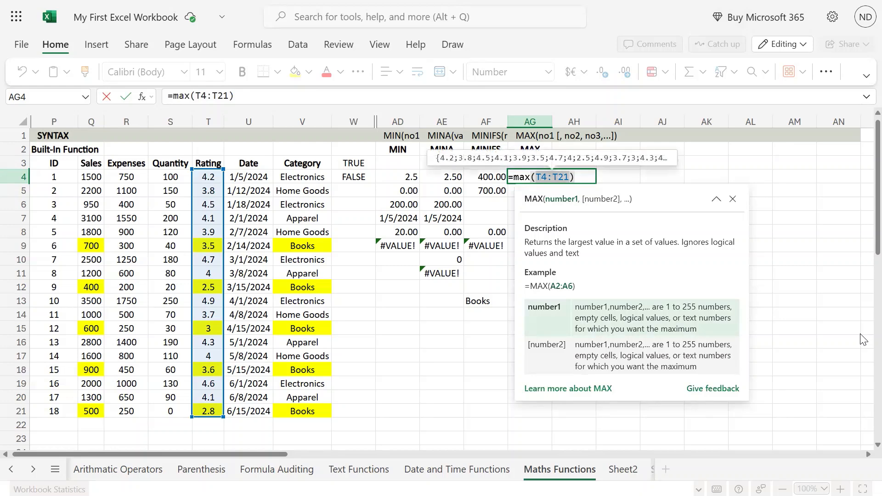
key(Return)
key(Up)
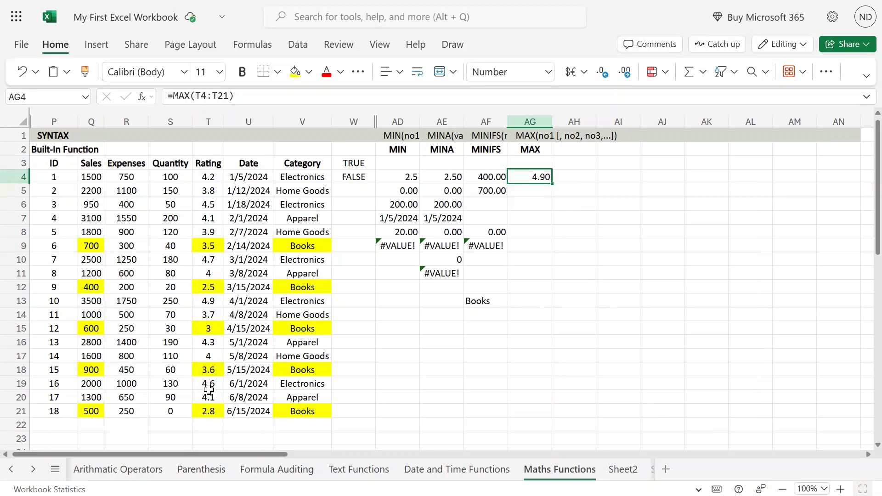
Step: Remove the fill colour from the data table's rows in P4:V21 and return to AG4
click(207, 303)
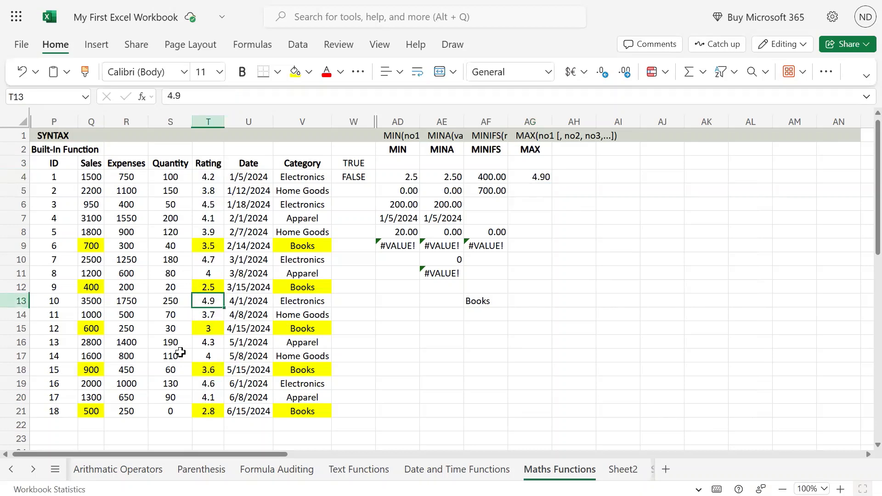
drag(51, 176, 53, 204)
drag(217, 350, 299, 411)
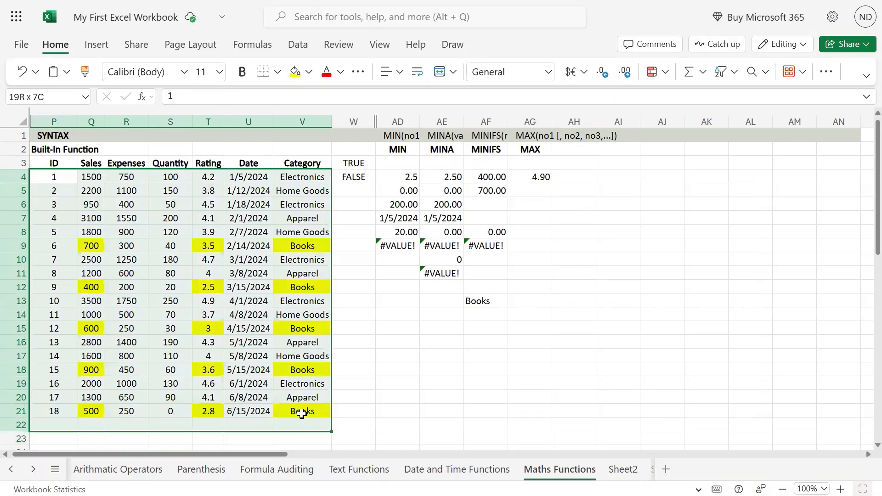
click(309, 71)
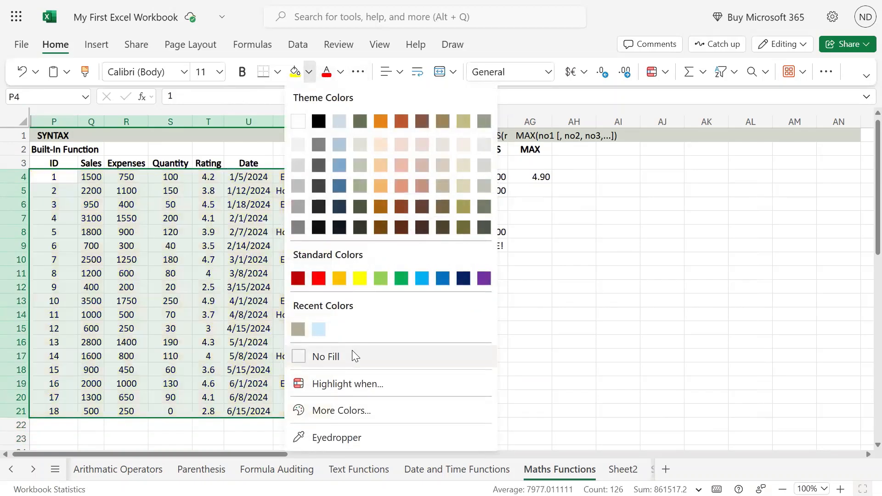
click(356, 356)
click(529, 184)
click(533, 175)
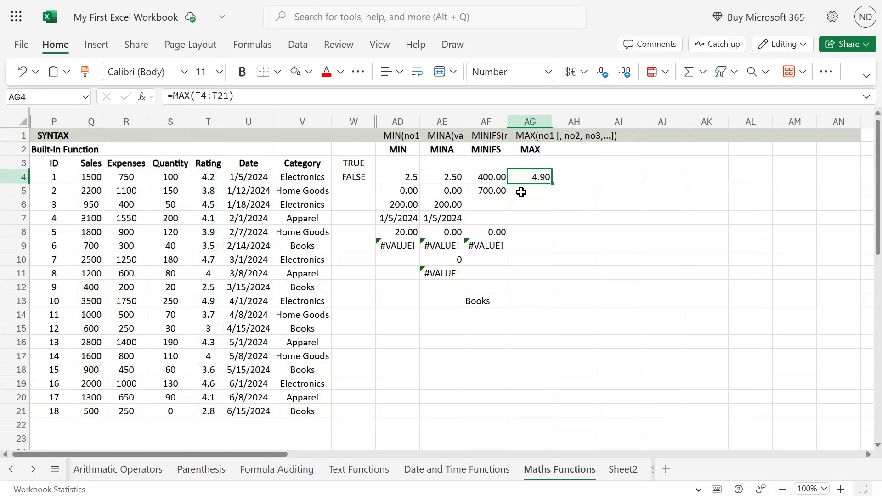
click(404, 189)
key(F2)
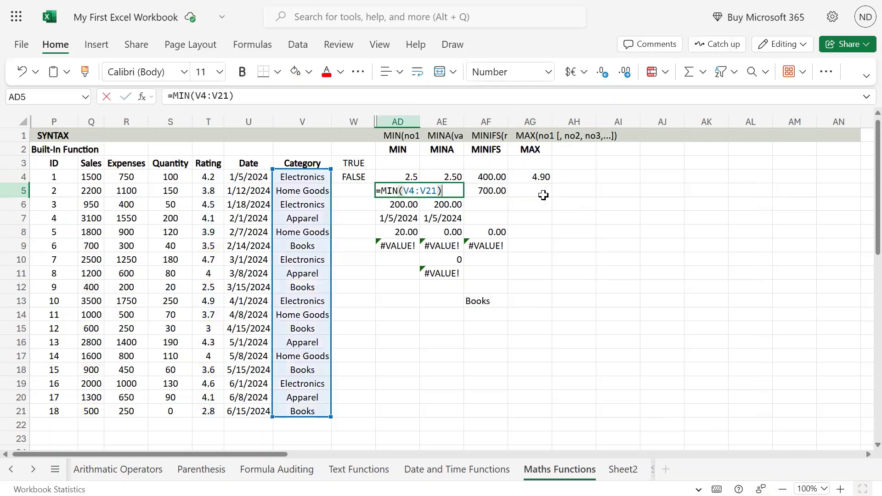
key(Escape)
click(539, 177)
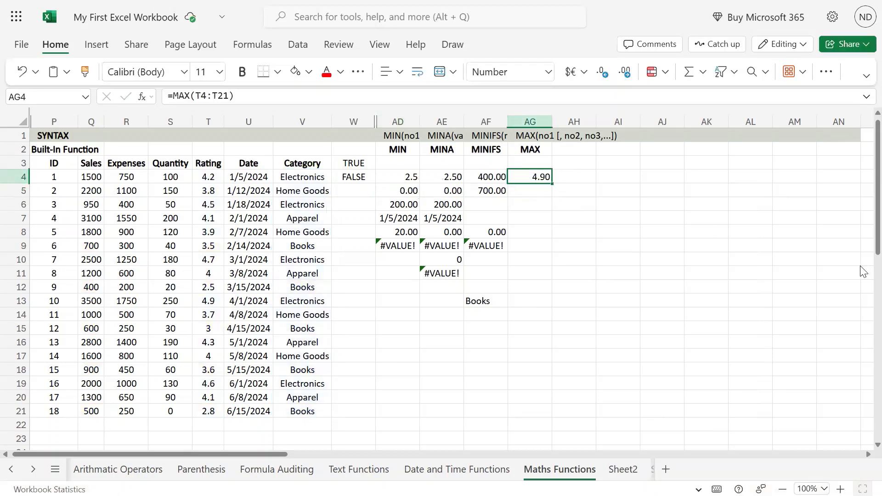
key(F2)
key(Escape)
Step: Copy the formula text =MIN(V4:V21) from AD5 into AG5, keeping the same Category range
key(Left)
key(Down)
key(Left)
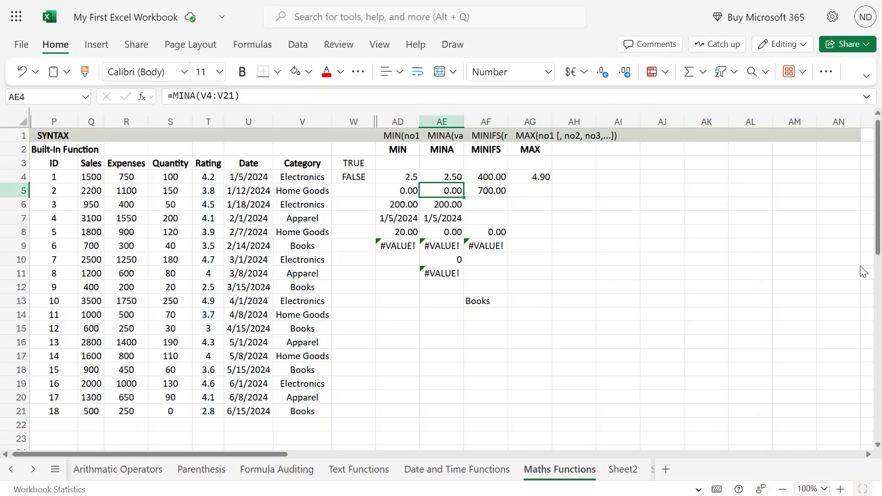
key(Left)
key(F2)
key(shift+Home)
key(ctrl+c)
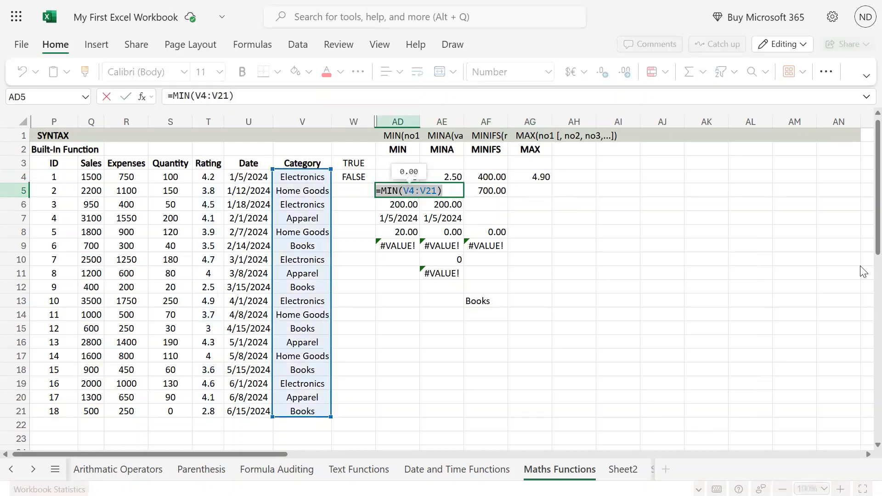
key(Escape)
key(Right)
key(Right)
key(Right)
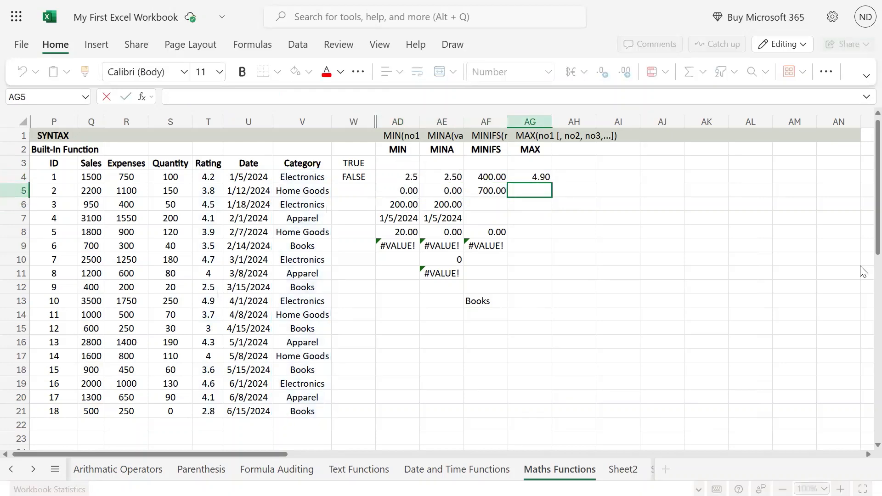
key(ctrl+v)
Step: Replace MIN with MAX in the AG5 formula so that it reads =MAX(V4:V21)
key(Home)
key(Right)
key(Right)
key(Right)
key(Right)
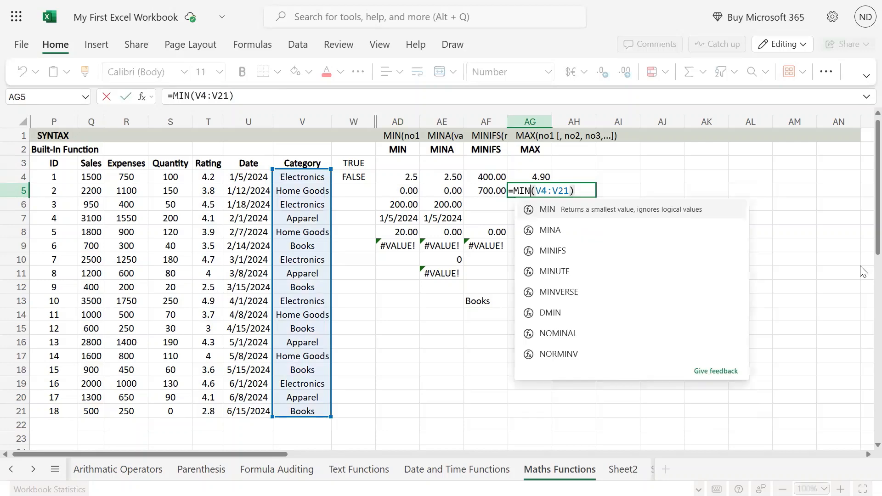
key(BackSpace)
key(BackSpace)
key(BackSpace)
text(MAX)
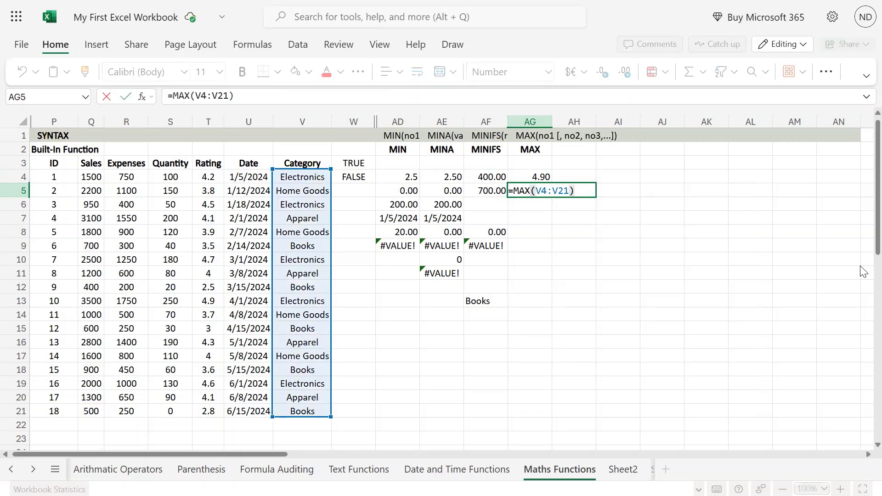
key(Return)
key(Up)
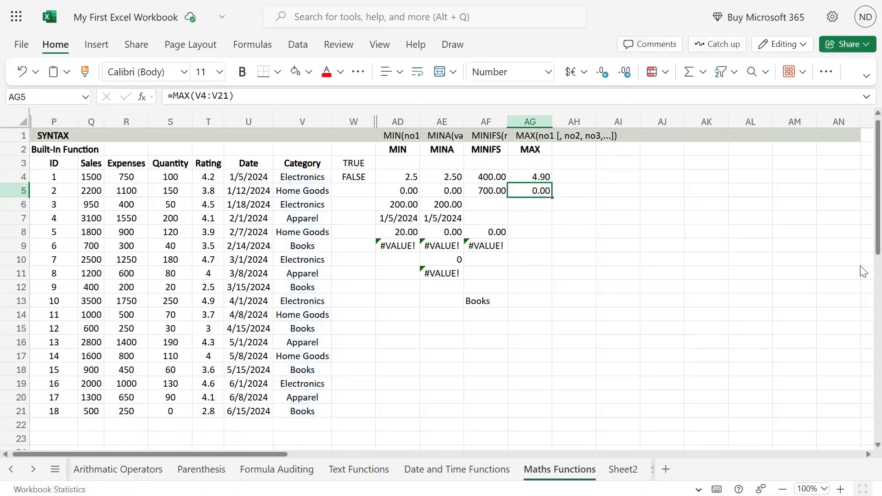
Step: Copy the formula text =MIN(R4:R21) from AD6 into AG6, keeping the same Expenses range
key(Left)
key(Right)
key(Down)
key(Left)
key(Left)
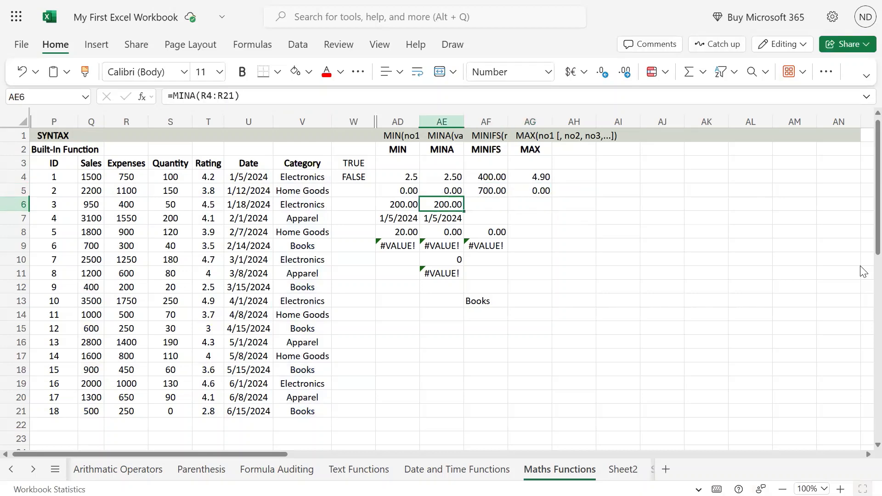
key(Left)
key(F2)
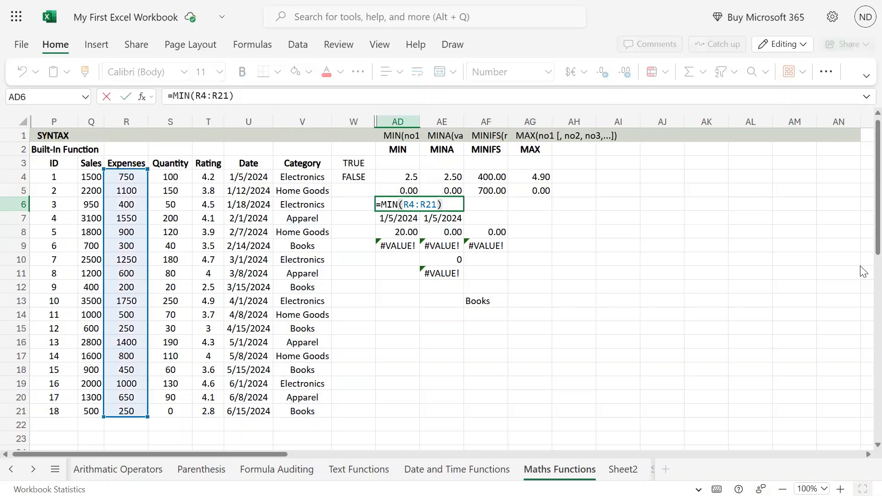
key(Return)
key(Right)
key(Right)
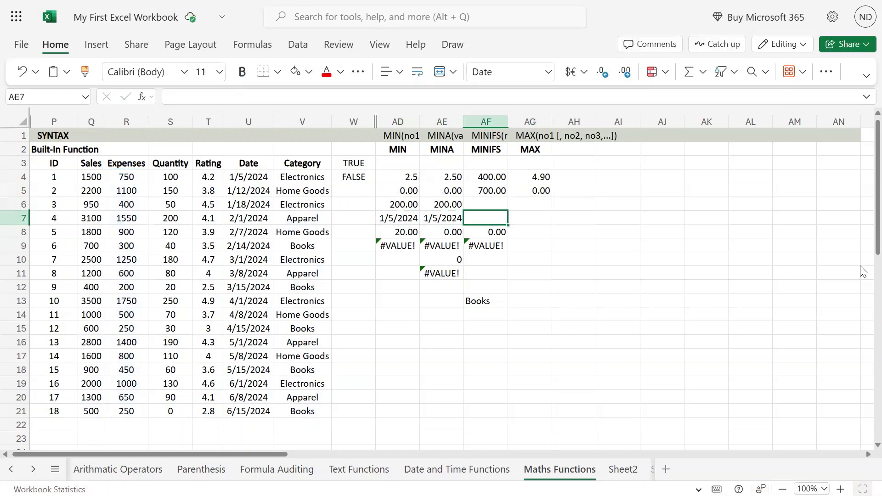
key(Up)
key(Right)
key(F2)
text(=MIN(R4:R21))
Step: Replace MIN with MAX in the AG6 formula so that it reads =MAX(R4:R21)
key(Left)
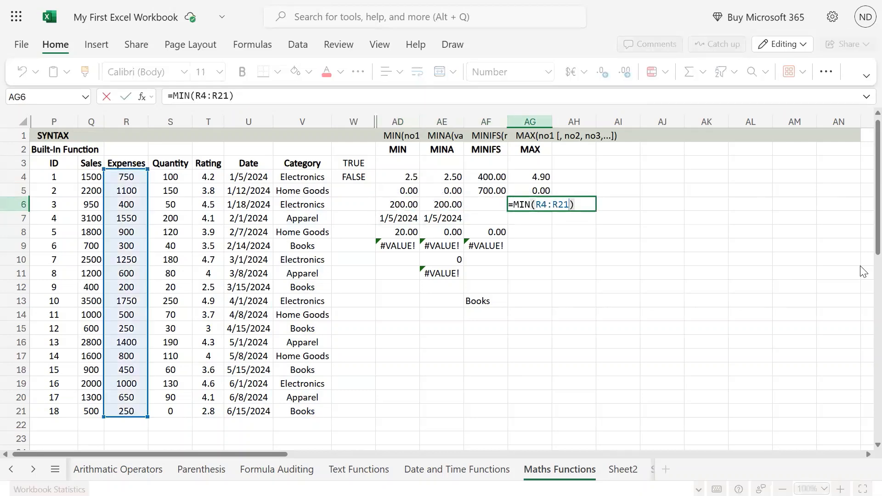
key(Left)
key(Left)
key(Left)
key(Left)
key(BackSpace)
key(BackSpace)
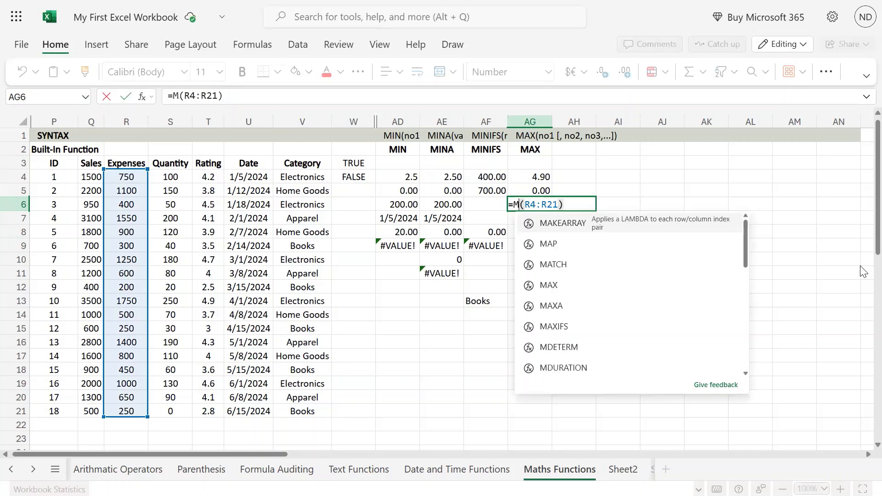
text(A)
key(BackSpace)
key(BackSpace)
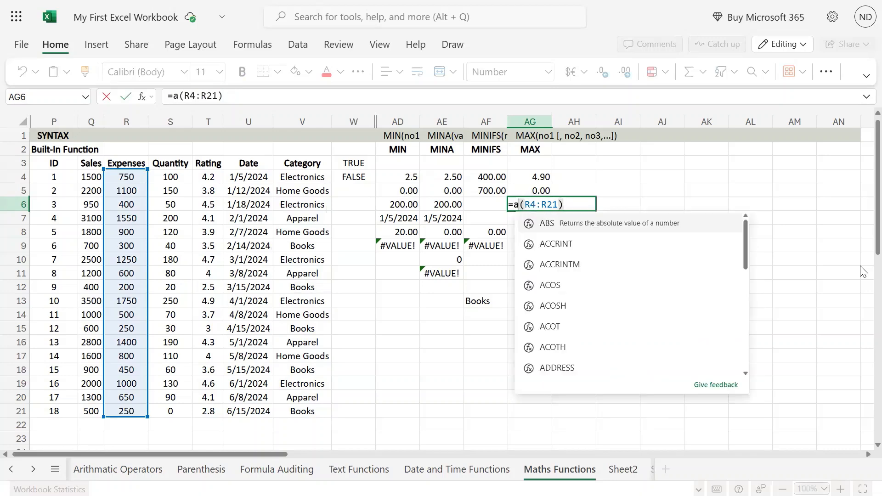
text(max)
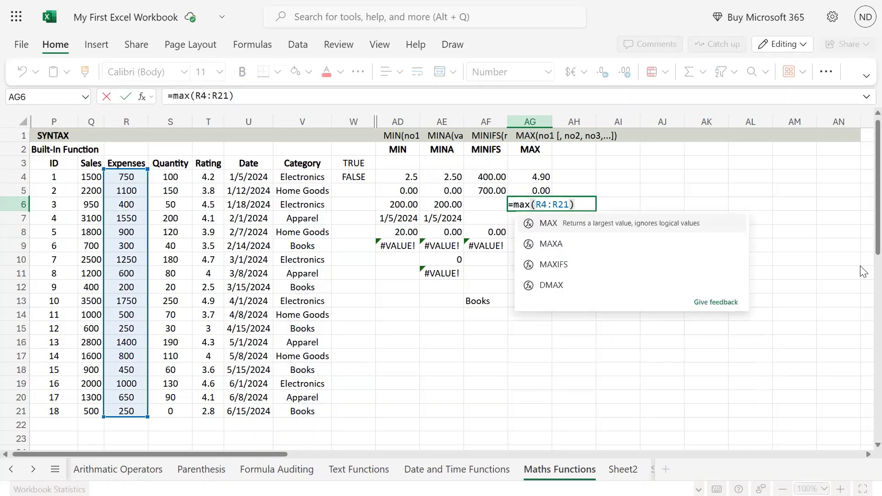
key(Return)
key(Up)
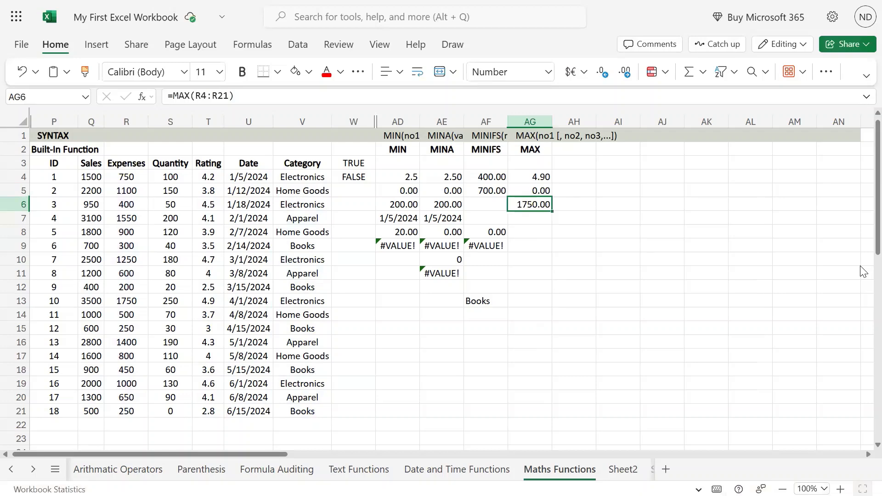
key(Down)
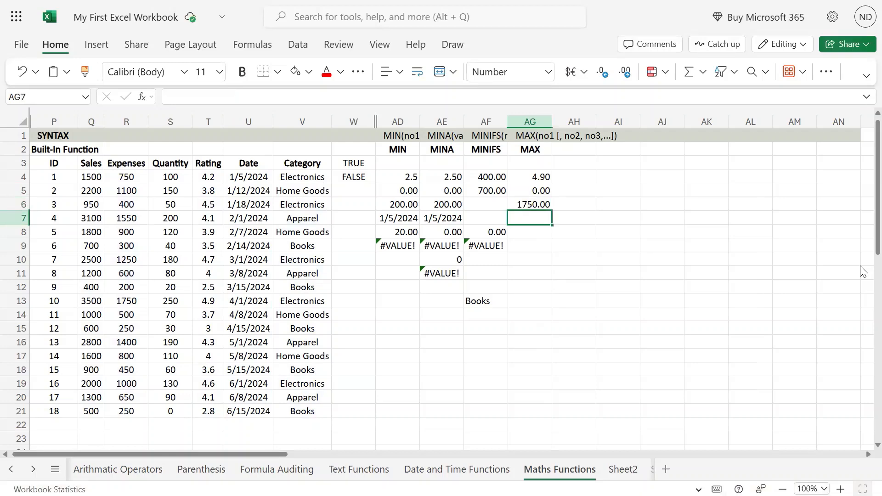
key(Up)
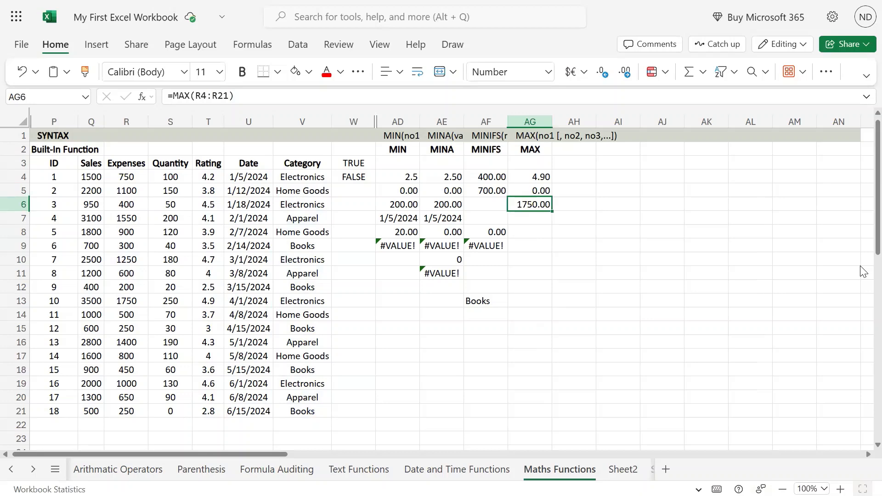
Step: Copy the formula text =MINA(U4:U21) from AE7 into AG7, keeping the same Date range
key(Down)
key(Left)
key(Left)
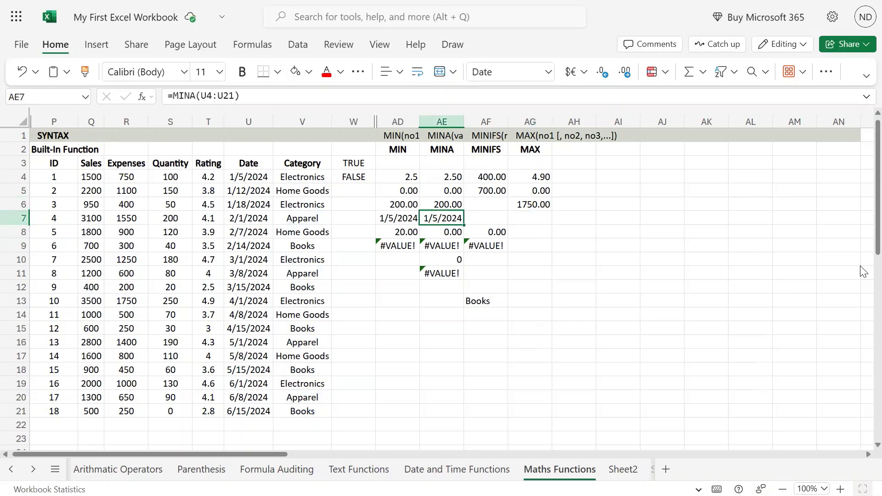
key(F2)
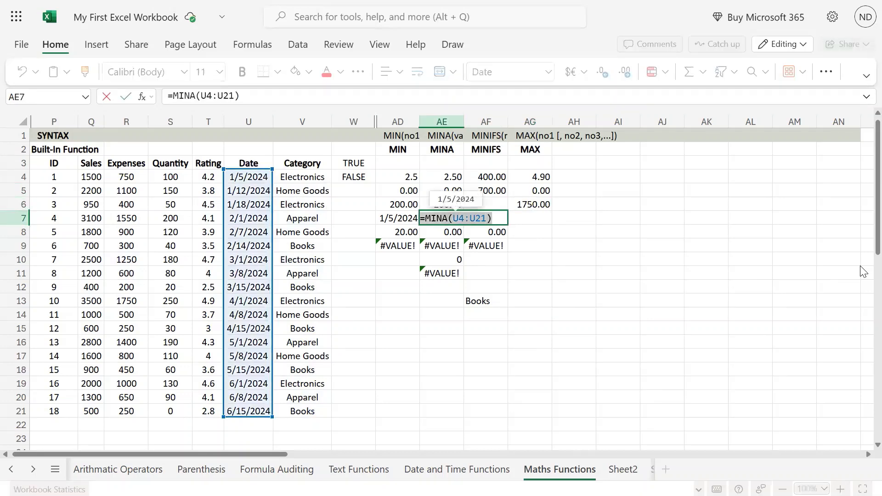
key(Escape)
key(Right)
key(Right)
key(F2)
text(=MINA(U4:U21))
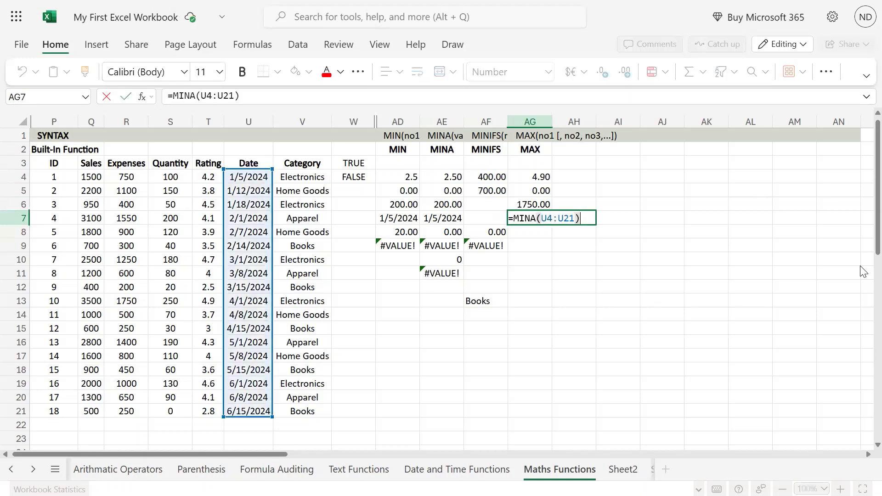
Step: Replace MINA with MAX in the AG7 formula so that it reads =MAX(U4:U21)
key(Left)
key(Left)
key(Left)
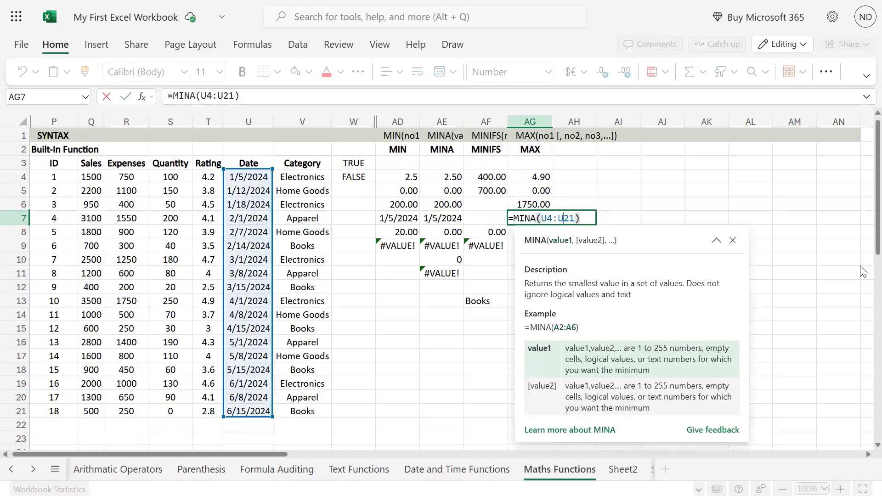
key(BackSpace)
key(BackSpace)
key(BackSpace)
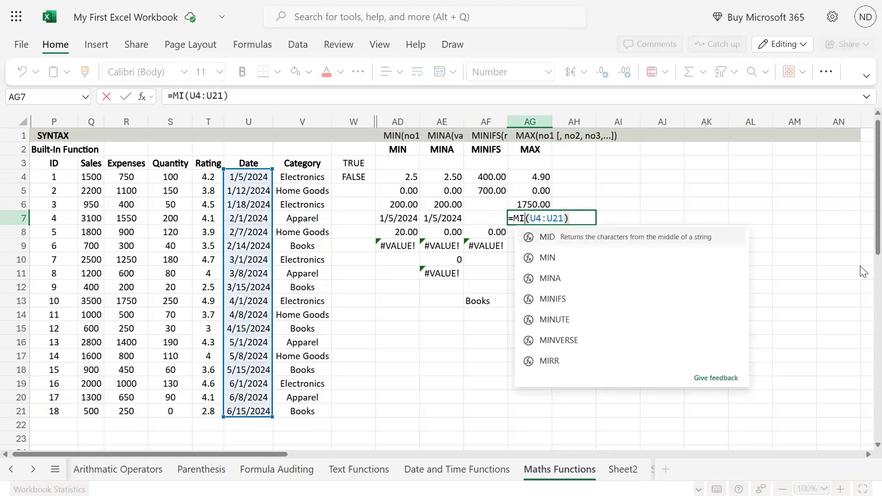
text(ax)
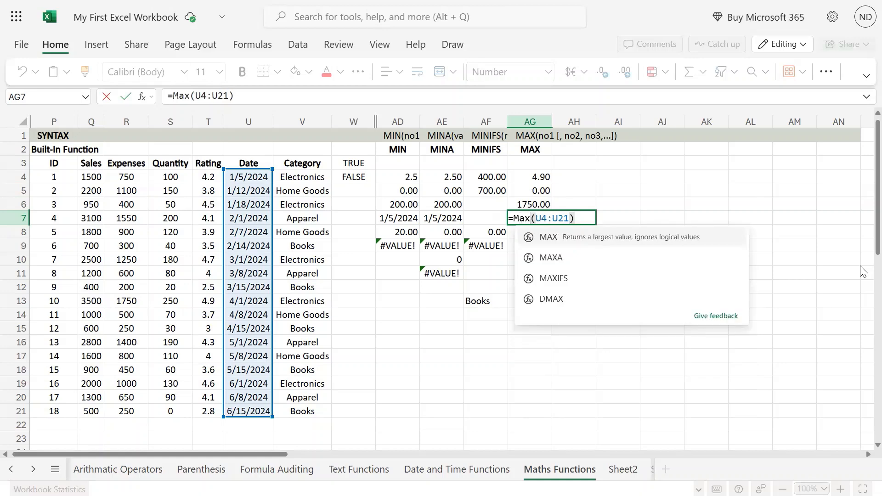
key(Return)
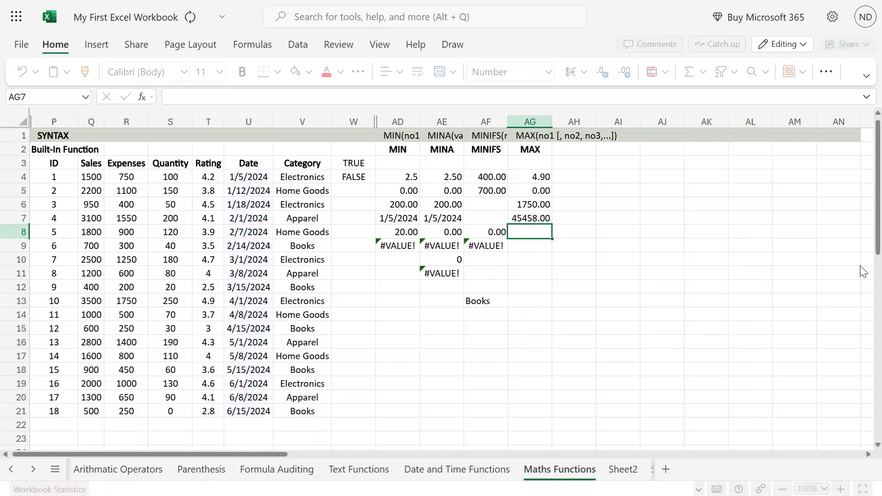
key(Up)
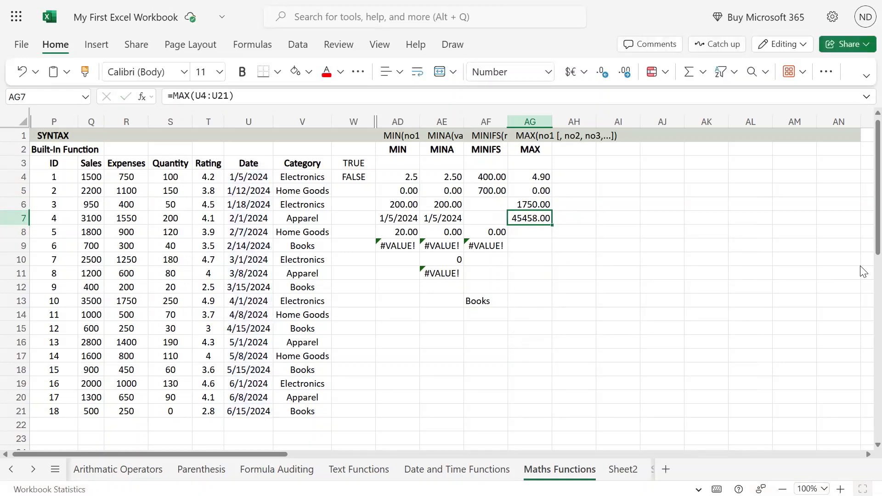
Step: Copy AE7's date format onto AG7, resize column AG so the date fits, and compare it with U21
click(436, 217)
click(83, 72)
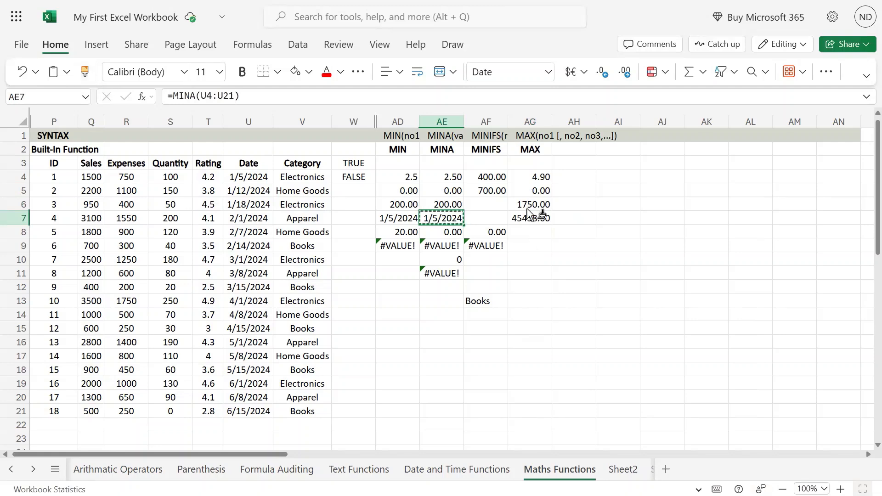
click(544, 218)
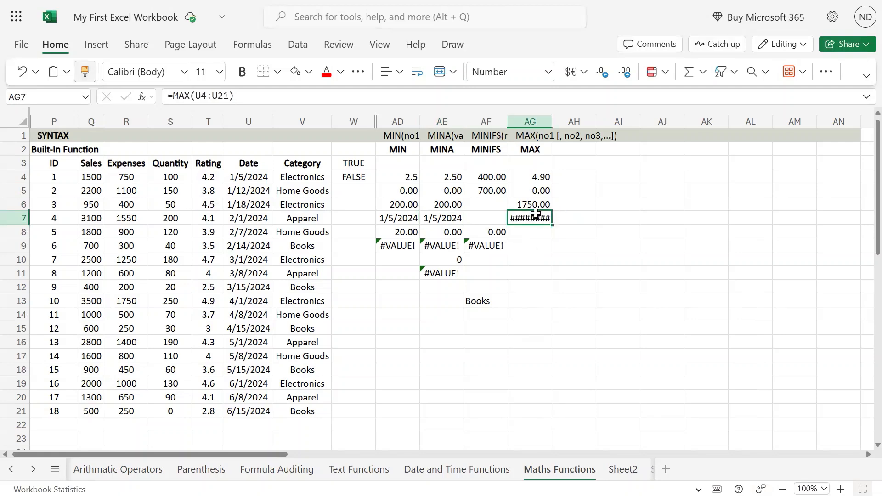
double_click(551, 121)
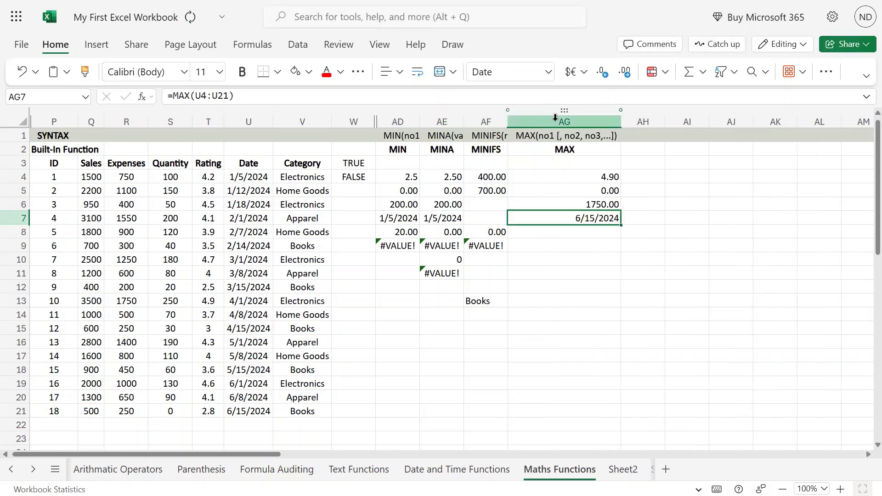
drag(621, 122, 560, 121)
click(260, 415)
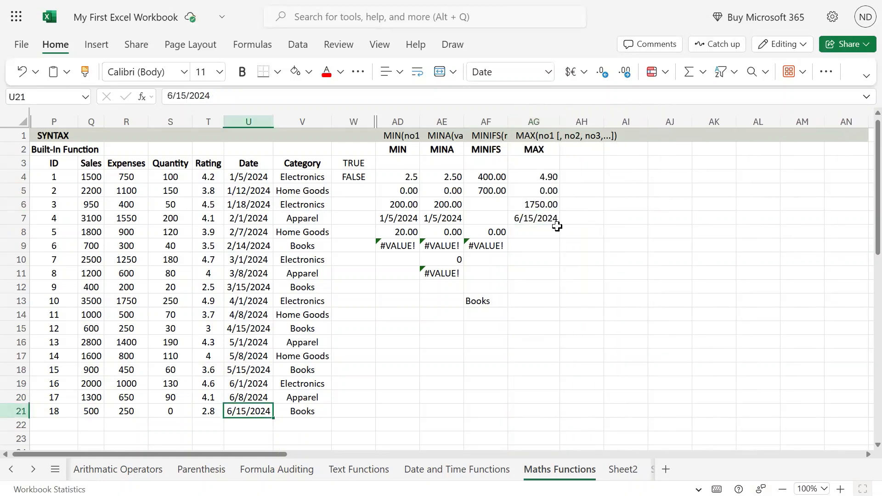
click(529, 231)
drag(508, 230, 487, 232)
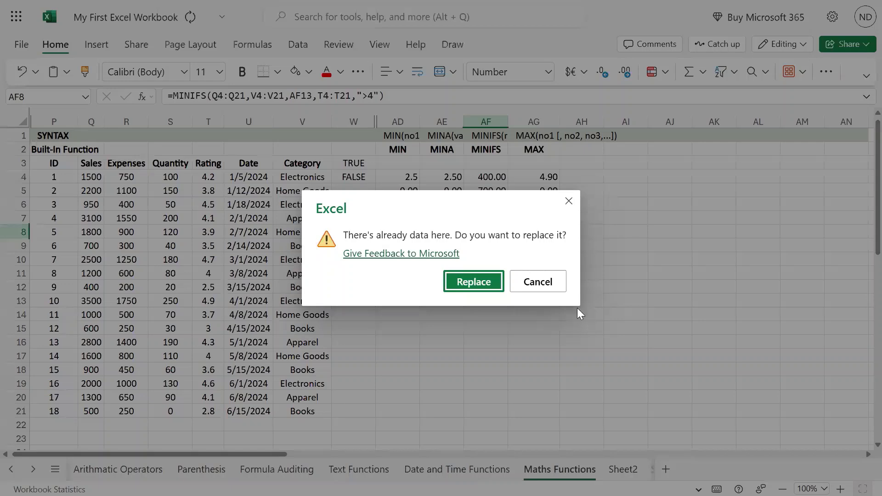
click(537, 281)
Step: Copy the formula text =MIN(V4:V10,S4:S16) from AD8 into AG8, keeping both ranges
click(412, 230)
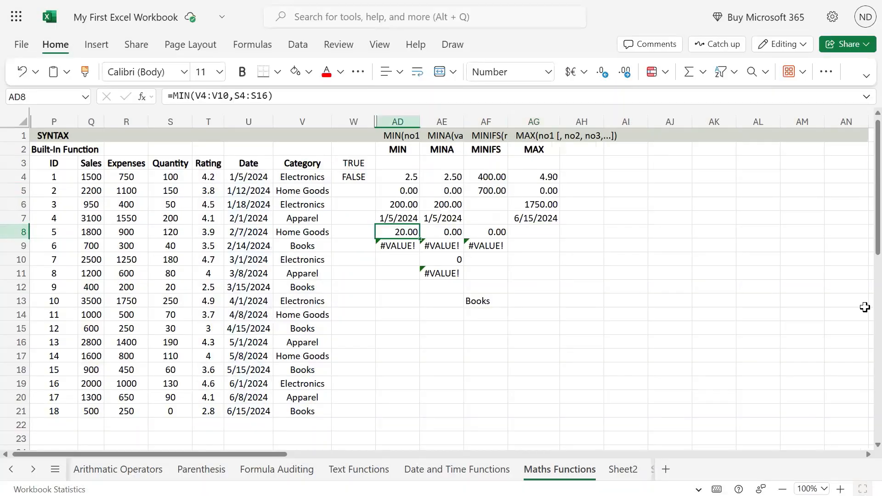
key(F2)
key(shift+Home)
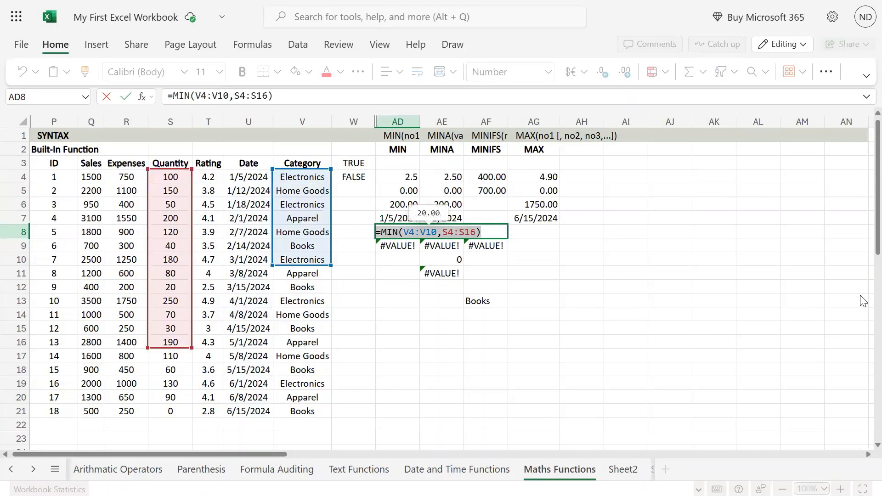
key(Escape)
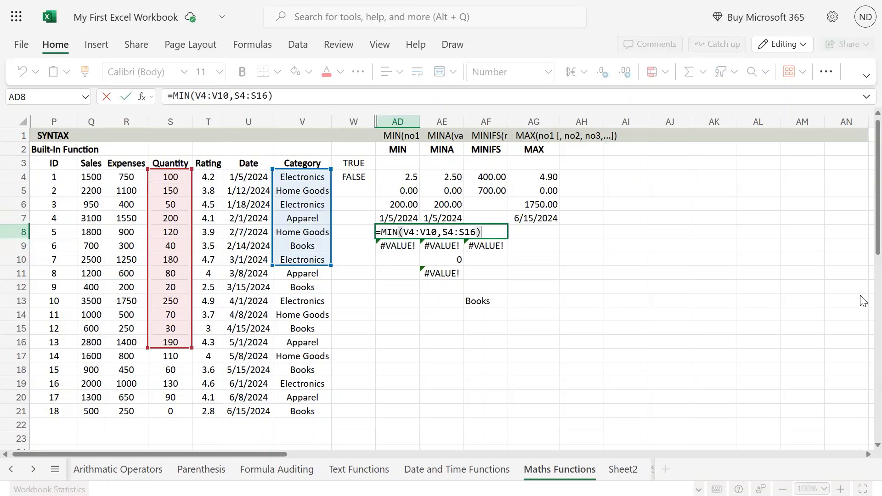
key(shift+Home)
key(ctrl+c)
key(Escape)
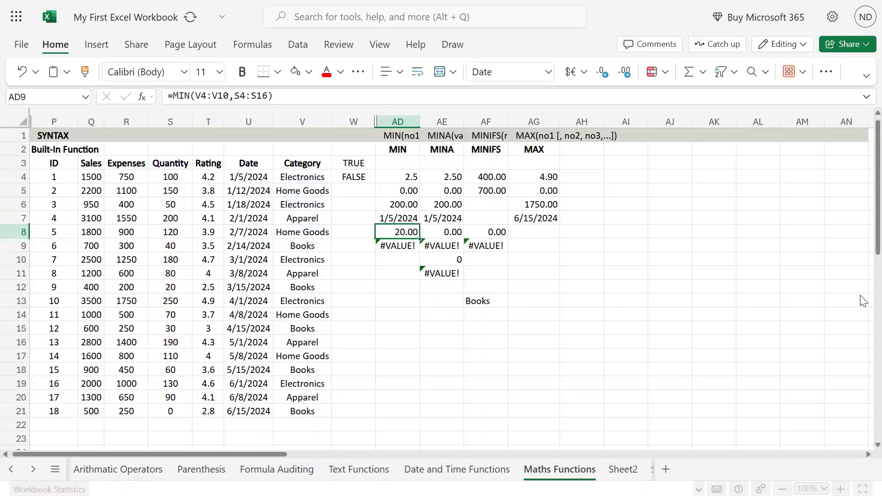
key(Right)
key(Right)
key(Right)
key(ctrl+v)
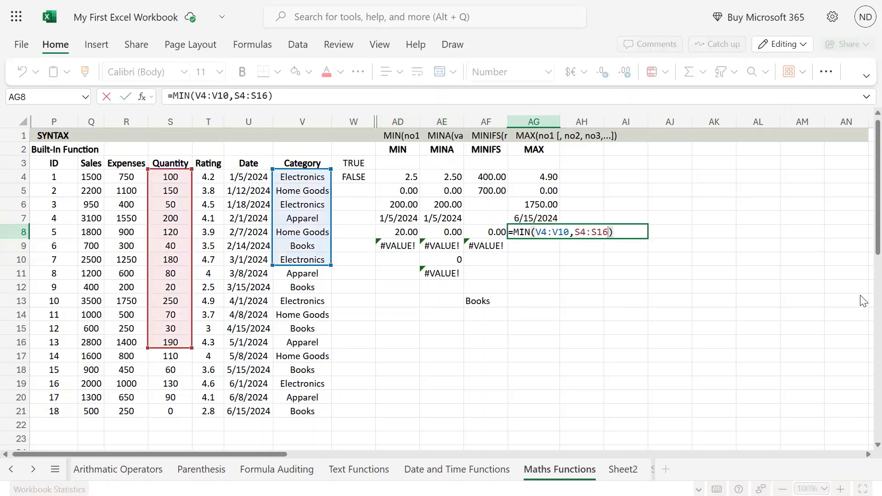
Step: Replace MIN with MAX in the AG8 formula so that it reads =MAX(V4:V10,S4:S16)
key(Left)
key(Left)
key(Left)
key(Left)
key(Left)
key(BackSpace)
key(BackSpace)
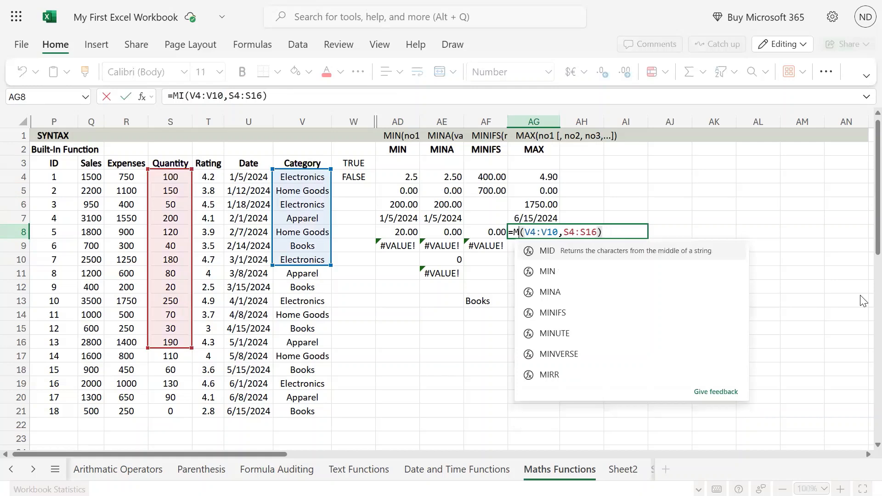
text(ax)
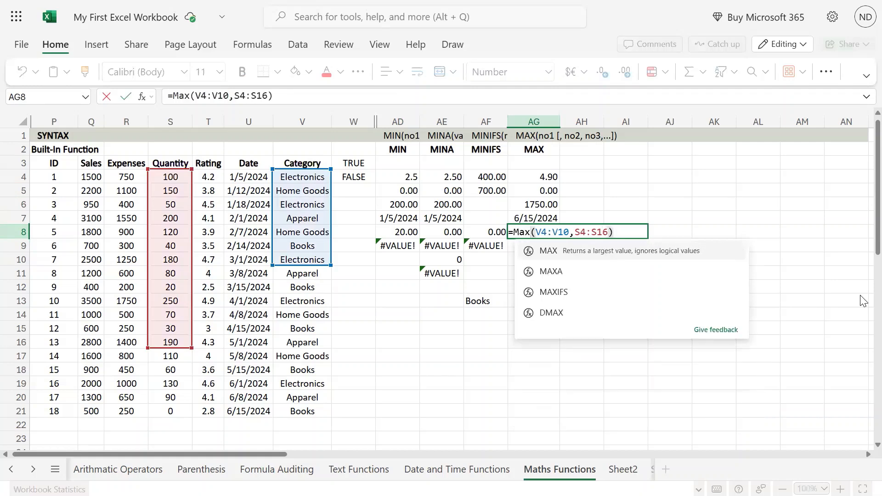
key(Right)
key(shift+Right)
key(shift+Right)
key(shift+Right)
key(shift+Right)
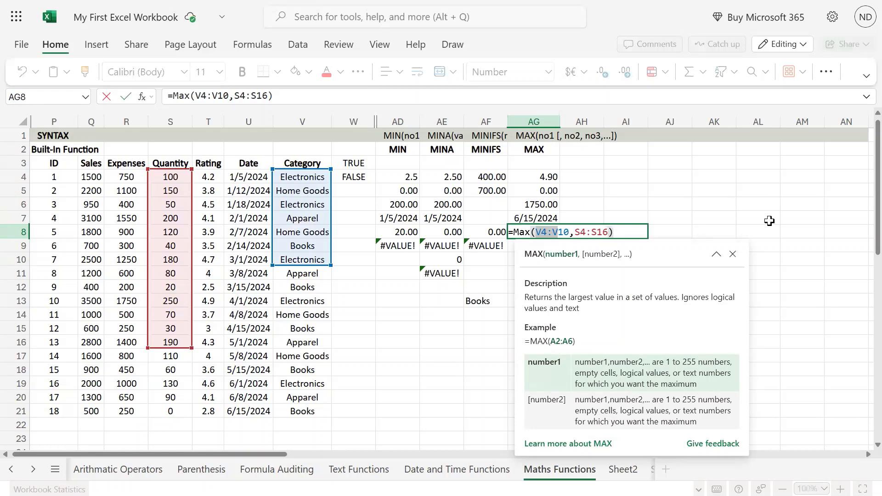
key(ctrl+Return)
Step: Select the Quantity values from S4 to S9 to check them against the AG8 result
key(Left)
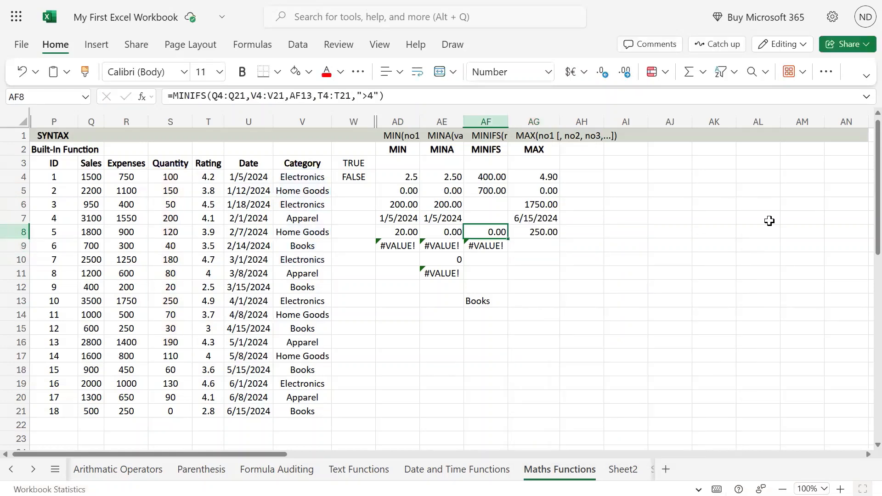
key(Left)
key(Left)
key(Left)
key(Left)
key(Left)
key(Left)
key(Up)
key(Left)
key(Up)
key(Up)
key(Up)
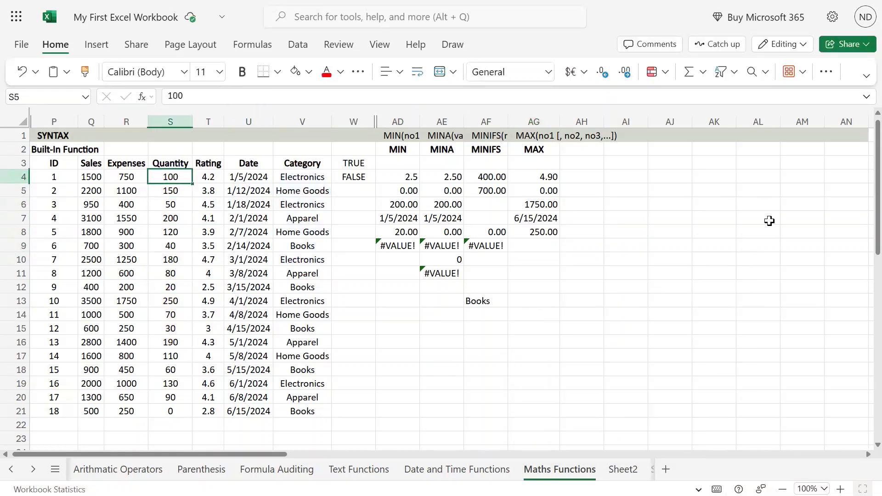
key(shift+Down)
key(shift+Down)
key(shift+Down)
key(shift+Down)
key(shift+Down)
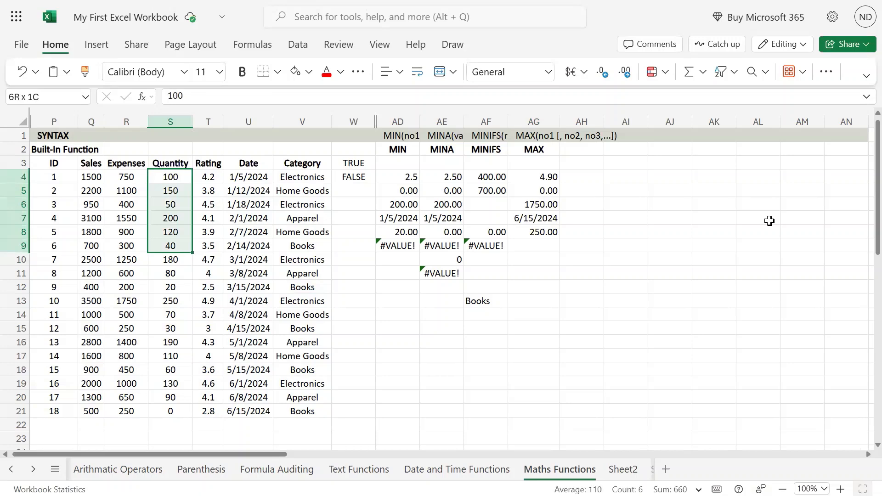
Step: Examine the MAX formula in AG8 and the Category and Quantity ranges it references
key(Right)
key(Right)
key(Right)
key(Right)
key(Right)
key(Right)
key(Right)
key(Right)
key(Down)
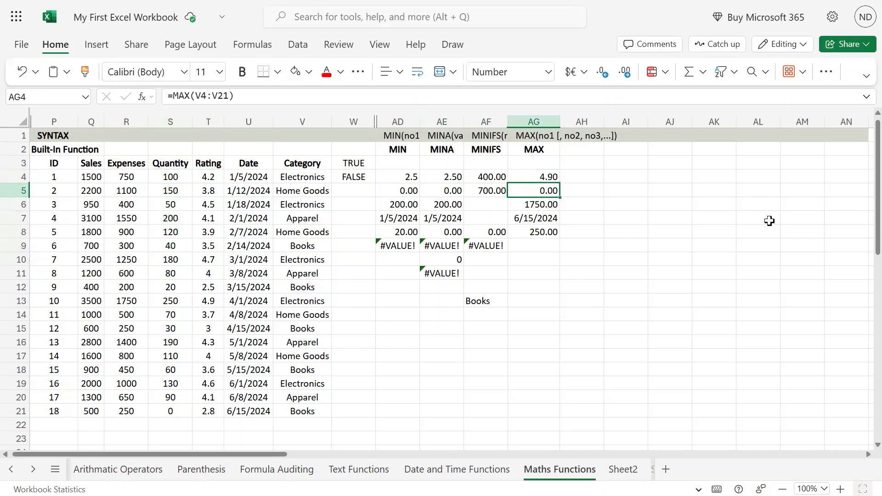
key(Down)
key(Down)
key(Down)
key(F2)
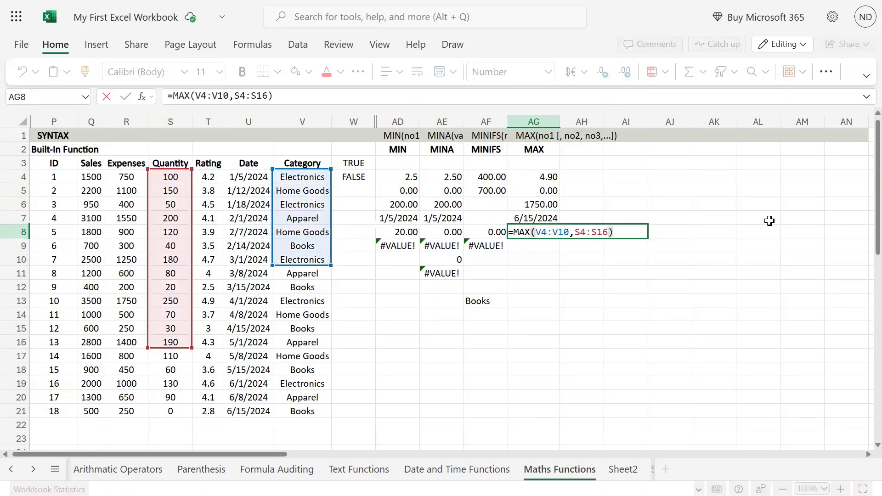
key(Escape)
Step: Locate the largest Quantity value in row 13 and compare it with the MAX result in AG8
key(Left)
key(Left)
key(Left)
key(Left)
key(Left)
key(Left)
key(Left)
key(Down)
key(Down)
key(Down)
key(Down)
key(Down)
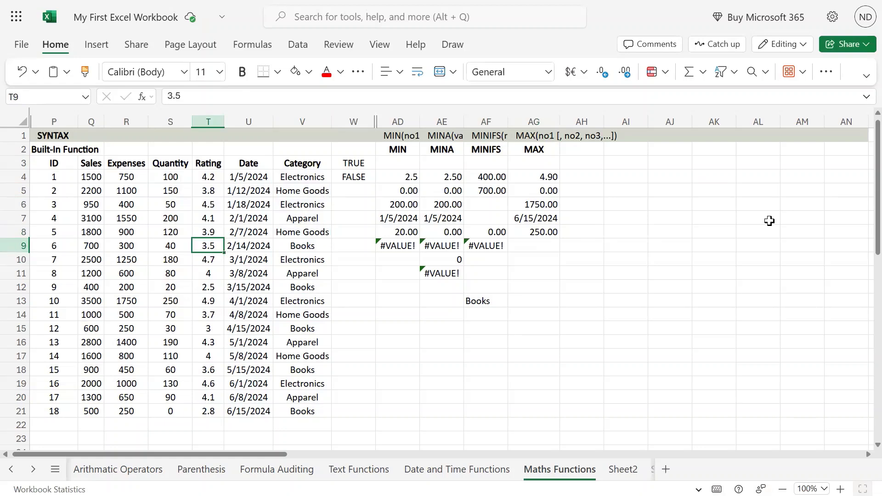
key(Left)
key(Right)
key(Right)
key(Right)
key(Right)
key(Right)
key(Right)
key(Right)
key(Right)
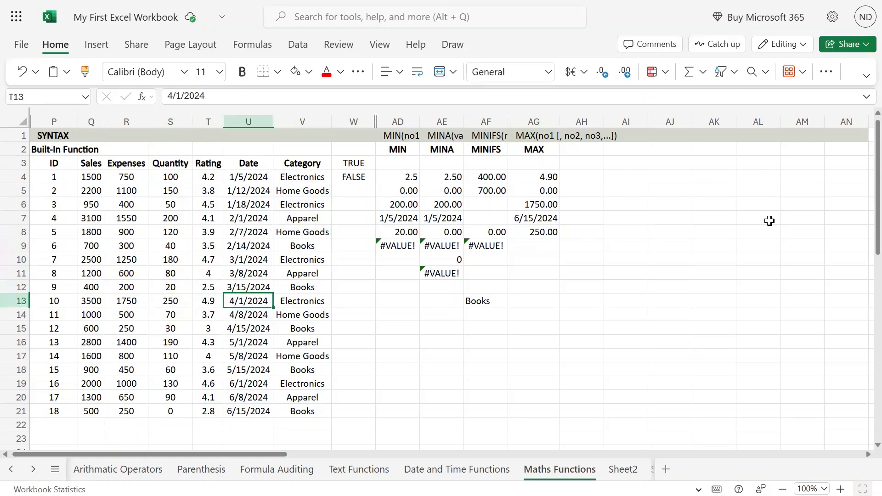
key(Up)
key(Up)
key(Up)
key(Up)
key(Up)
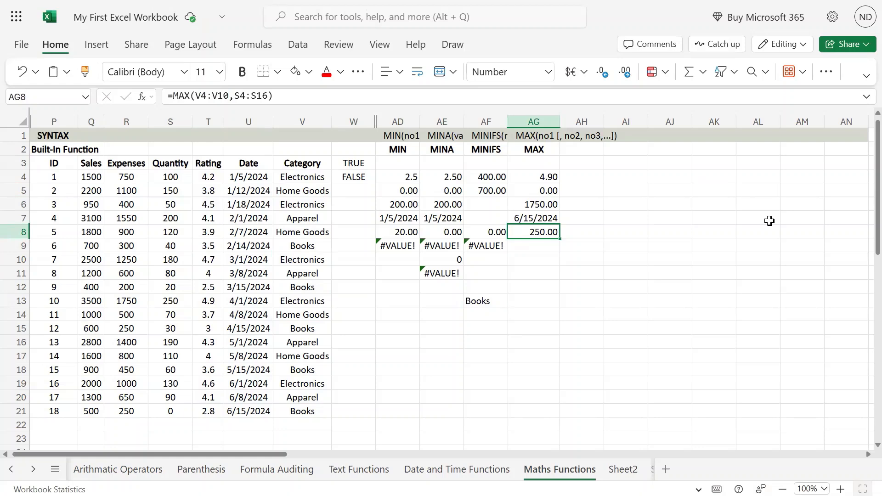
Step: Copy the MIN formula text from AD9 into AG9, keeping its quoted text argument and the numbers 30 and 40
mouse_move(440, 1)
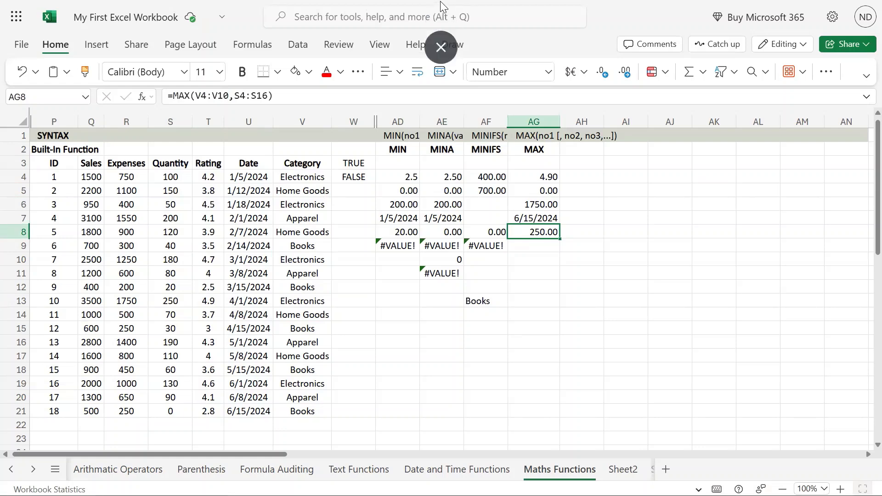
click(493, 247)
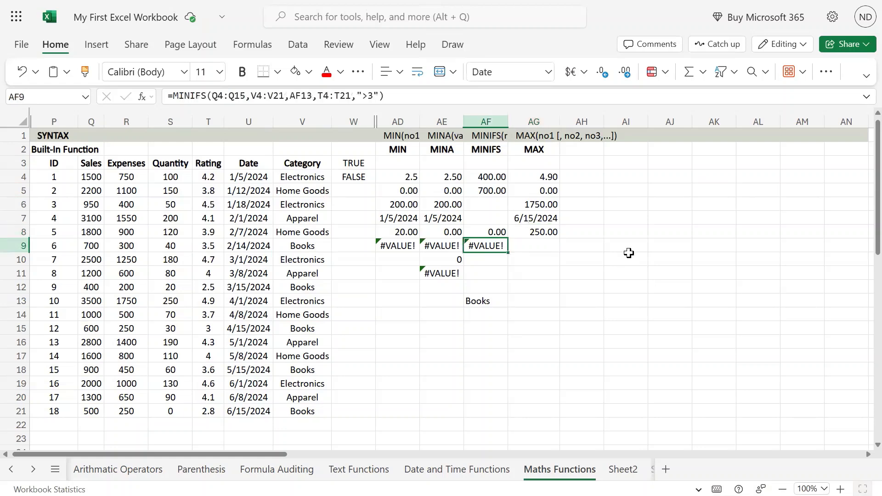
mouse_move(440, 1)
key(Left)
key(Left)
key(F2)
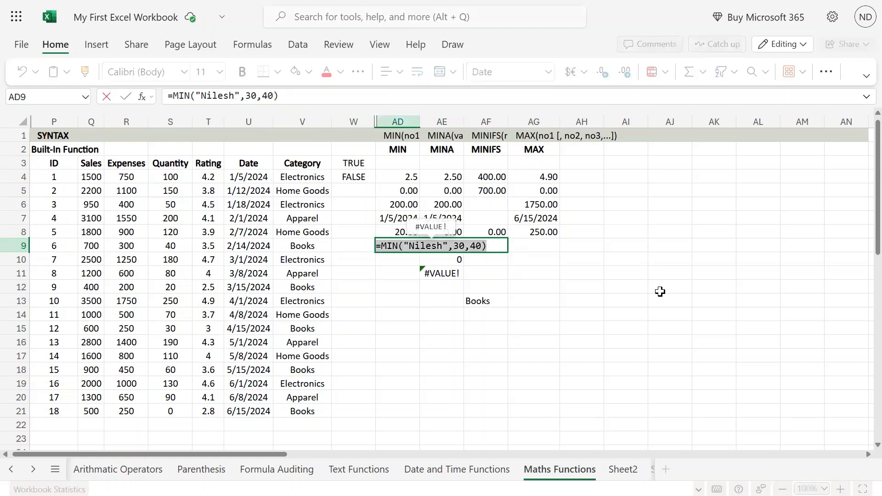
key(Escape)
key(Right)
key(Right)
key(Right)
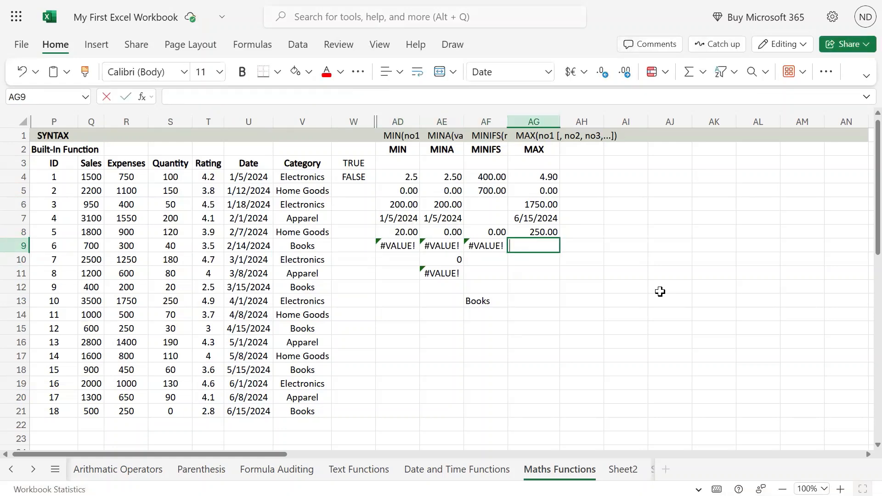
key(F2)
text(=MIN("Nilesh",30,40))
Step: Replace MIN with MAX in the AG9 formula, keeping the quoted text, 30 and 40 as arguments
key(Left)
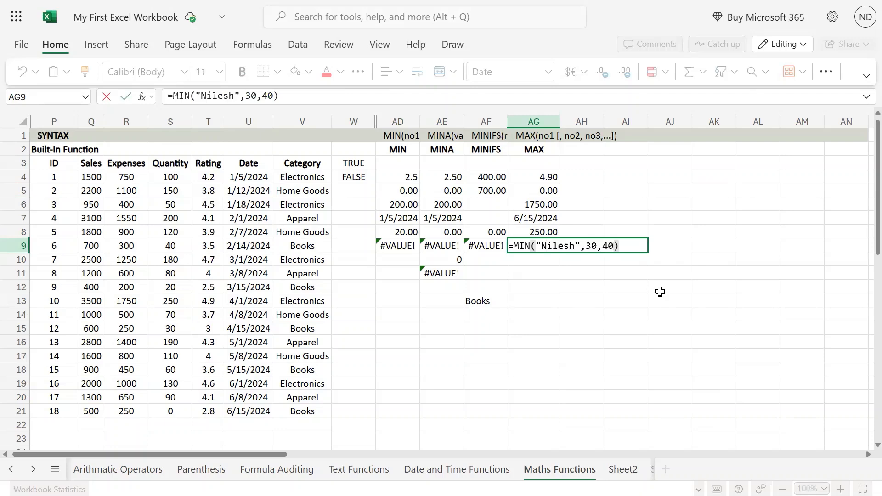
key(Left)
key(Left)
key(Left)
key(BackSpace)
key(BackSpace)
text(a)
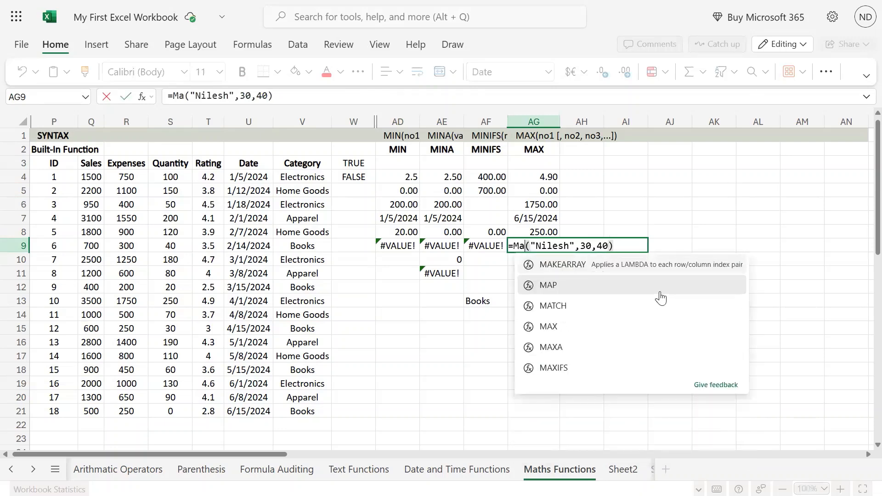
text(x)
key(Return)
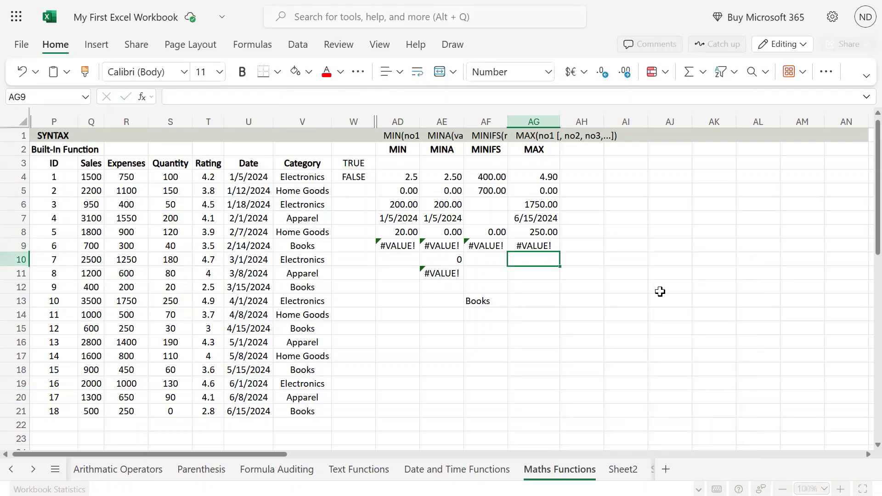
Step: Examine the AG9 formula and highlight the quoted text passed directly as its first argument
key(Up)
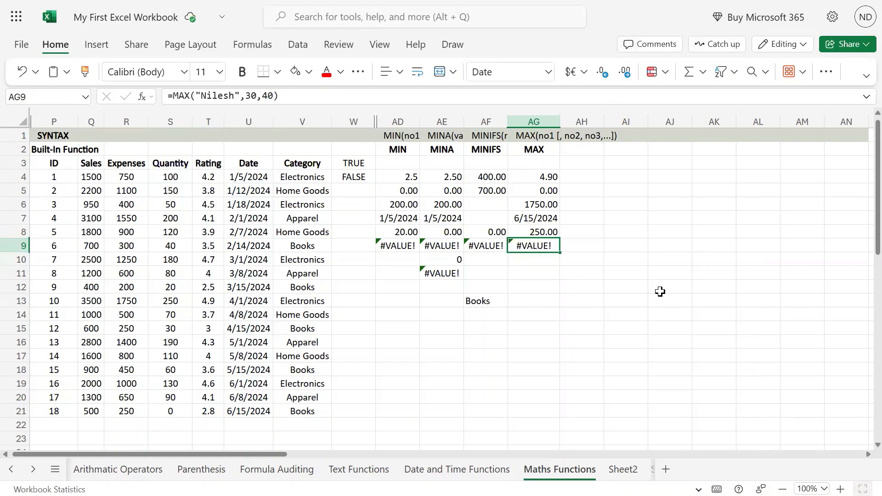
key(F2)
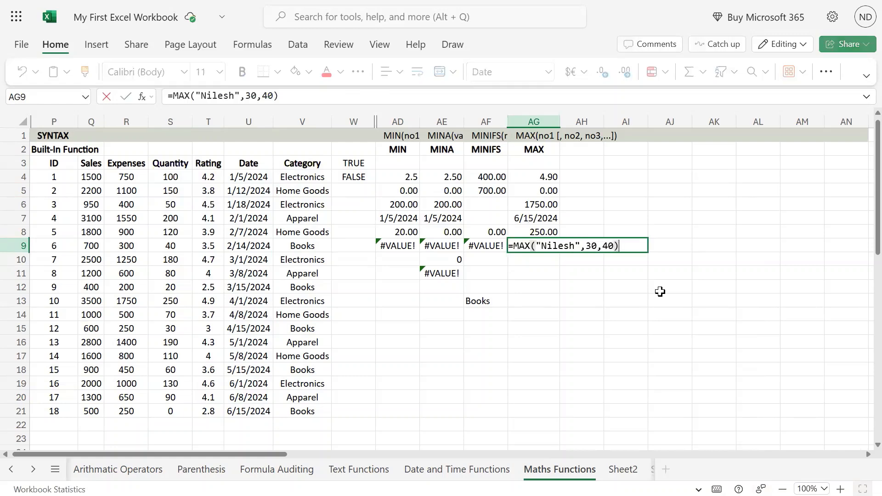
key(Left)
key(Left)
key(Left)
key(Left)
key(Left)
key(Left)
key(Left)
key(Left)
key(Left)
key(Right)
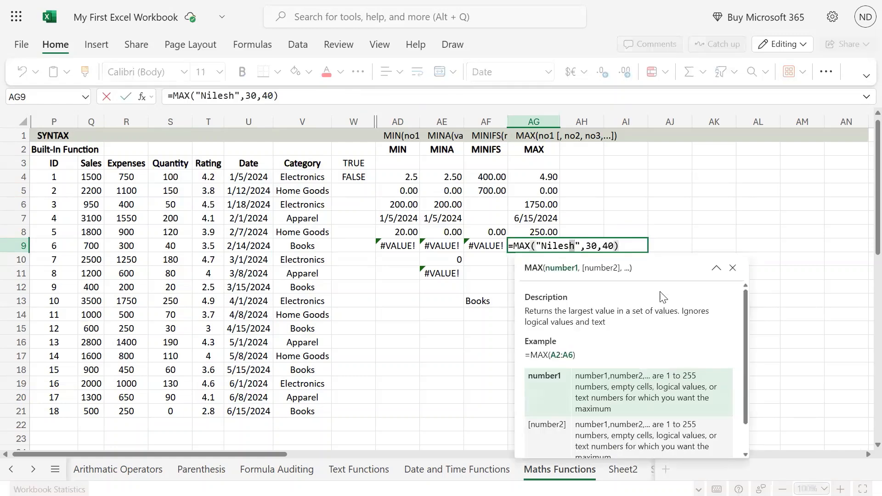
key(shift+Left)
key(shift+Left)
key(shift+Left)
key(shift+Left)
key(shift+Left)
key(shift+Left)
key(Return)
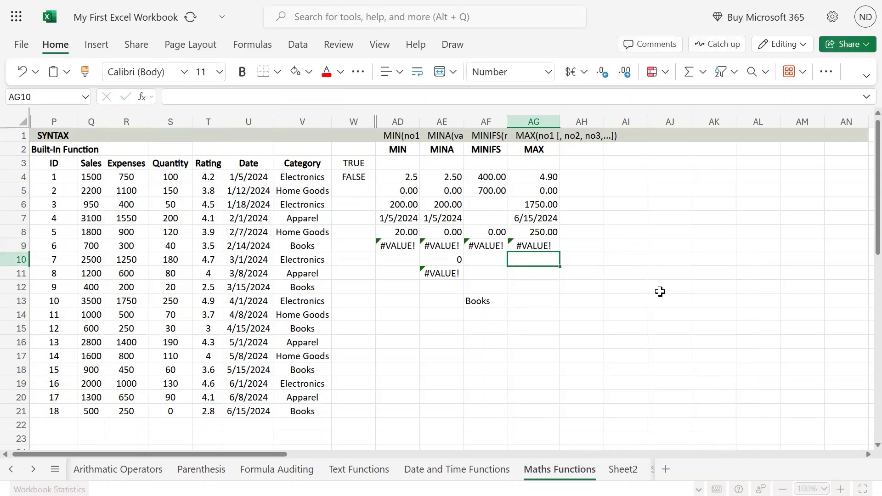
Step: Check the MIN formula in AD8 and select the Category text values in V4:V21 that such formulas reference
key(Up)
key(Up)
key(Left)
key(Left)
key(Left)
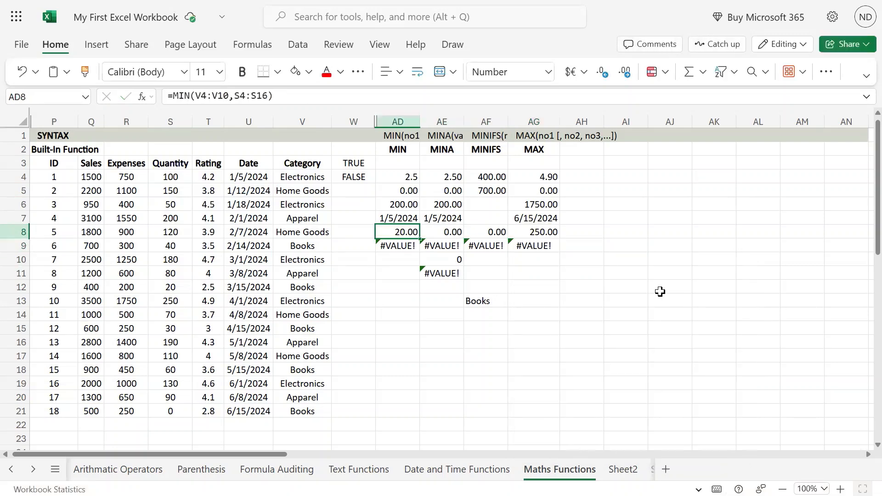
key(Left)
key(Left)
key(ctrl+Up)
key(Down)
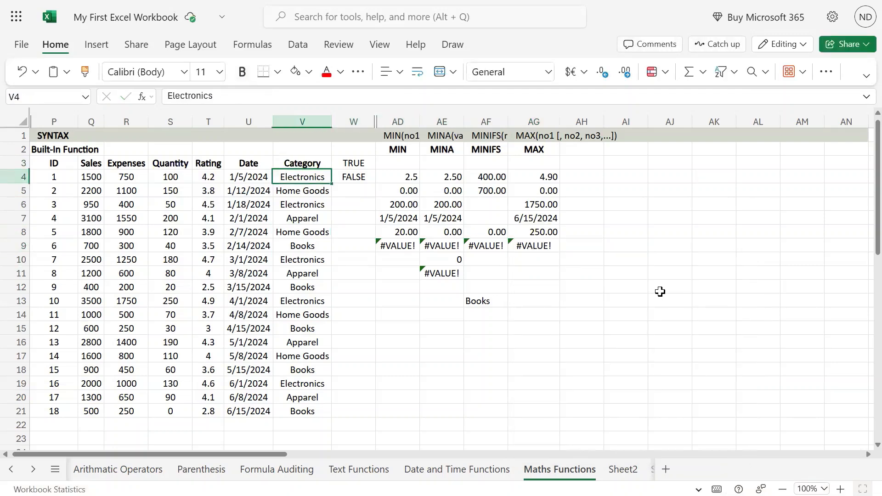
key(ctrl+shift+Down)
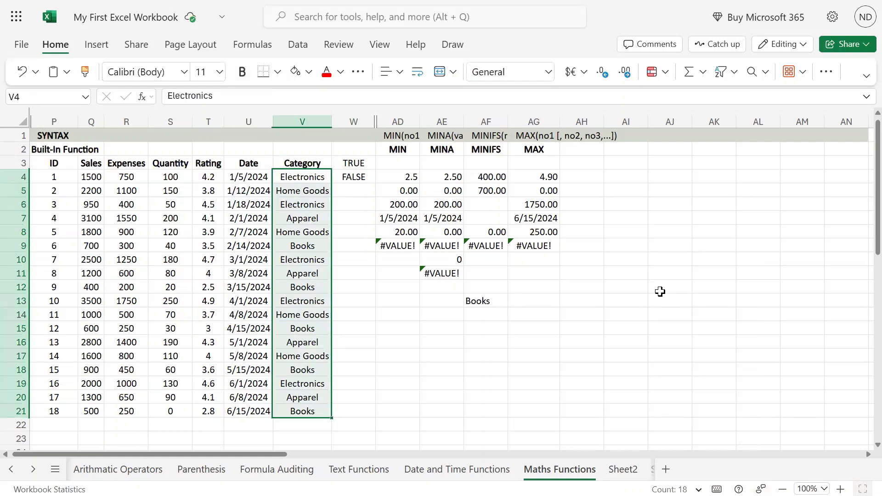
key(Right)
key(Left)
key(Down)
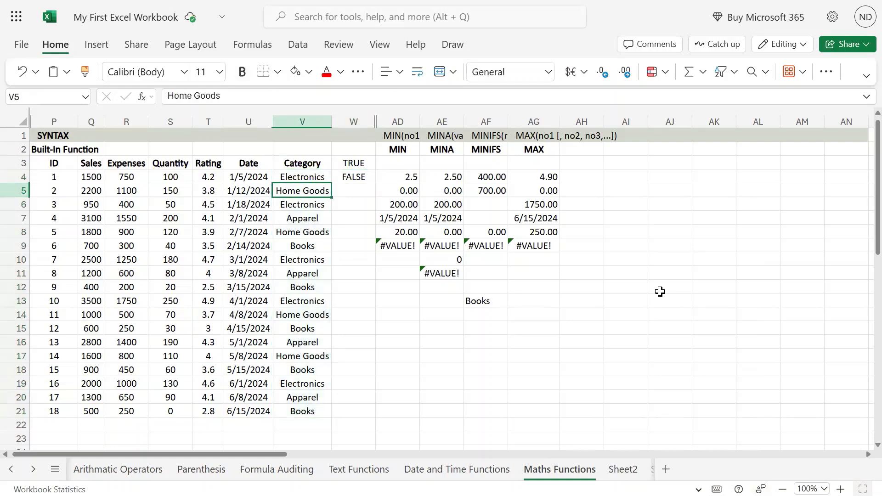
Step: Review the MIN and MAX results in rows 5 and 8, and examine the V4:V21 range referenced in AG5
key(Right)
key(Right)
key(Right)
key(Right)
key(Right)
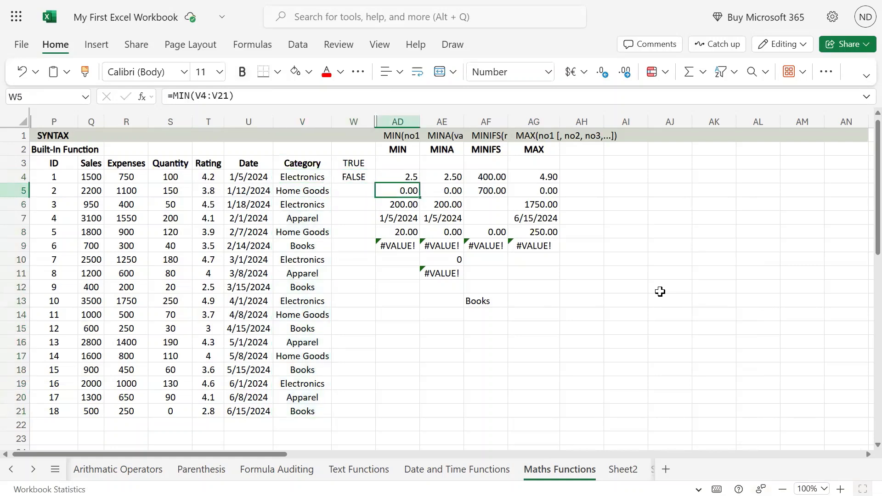
key(Down)
key(Down)
key(Down)
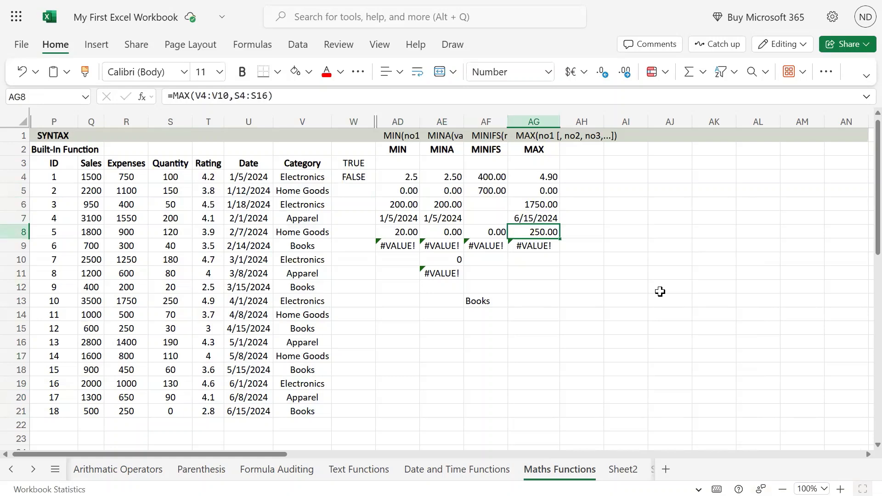
key(Up)
key(Up)
key(Up)
key(F2)
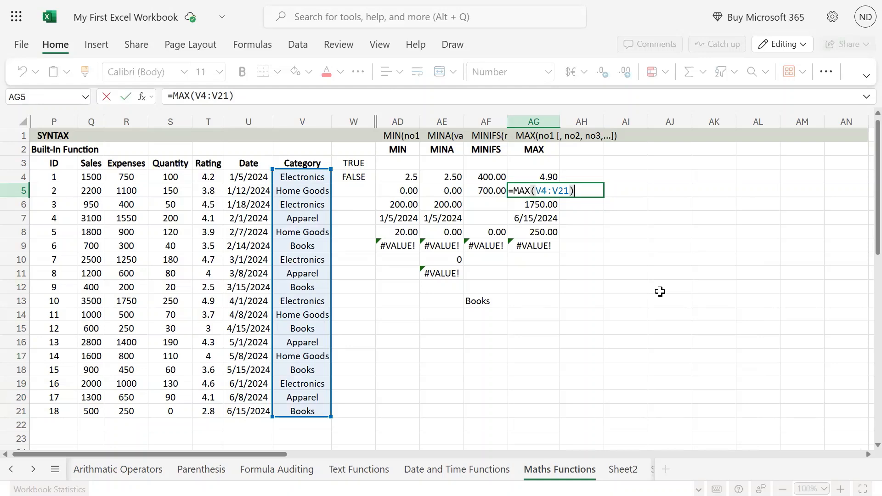
key(Return)
Step: Highlight the quoted text argument in AG9 again to contrast it with the cell-range references in the MAX formulas above
key(Down)
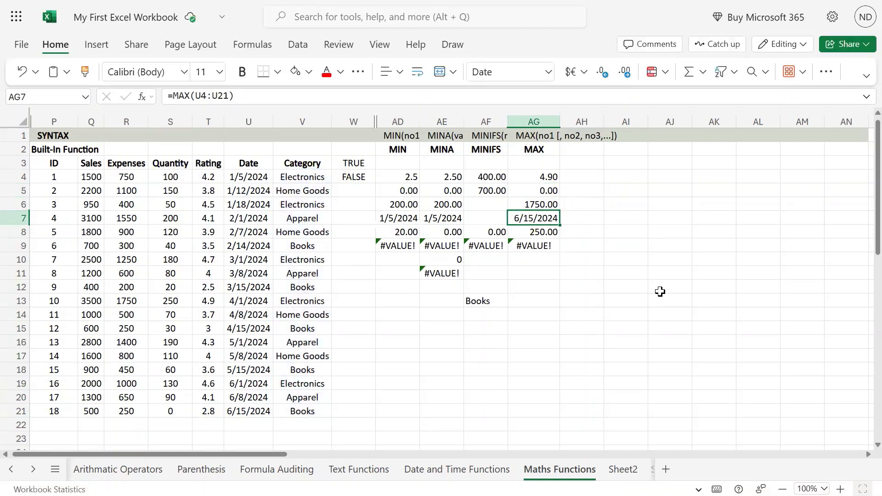
key(Down)
key(Down)
key(F2)
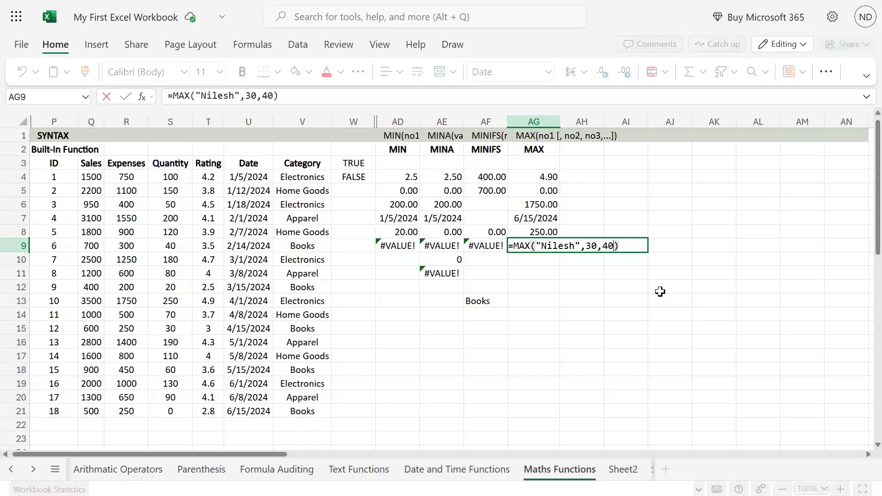
key(Left)
key(Left)
key(Left)
key(Left)
key(Left)
key(Left)
key(Left)
key(Left)
key(shift+Left)
key(shift+Left)
key(shift+Left)
key(shift+Left)
key(shift+Left)
key(shift+Left)
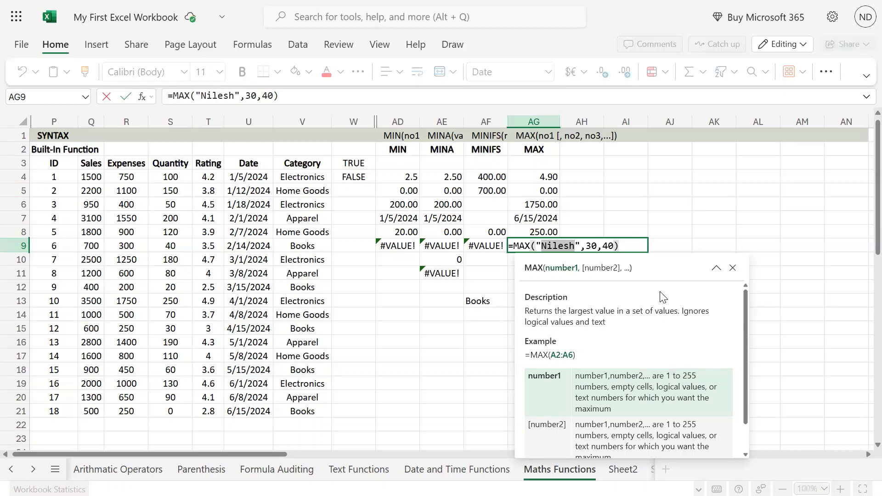
key(Return)
key(Up)
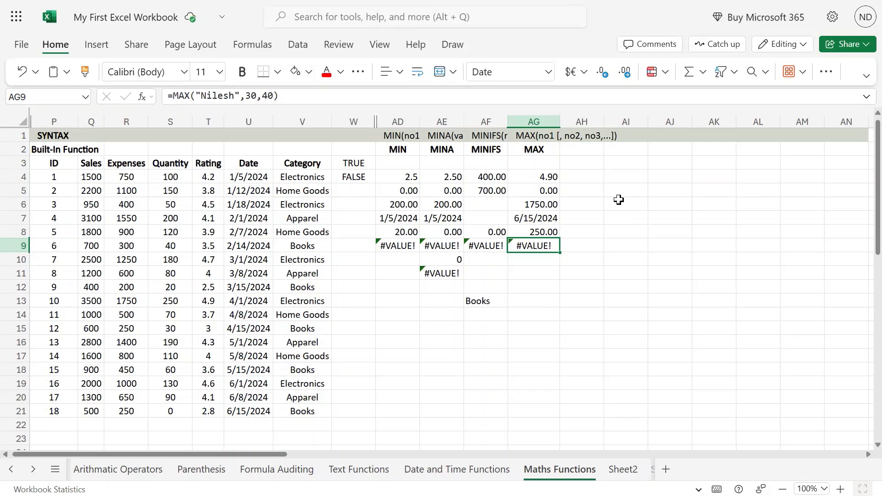
Step: Select the MAX examples from AG4 to AG9 for review, ending on AG4
drag(550, 176, 536, 248)
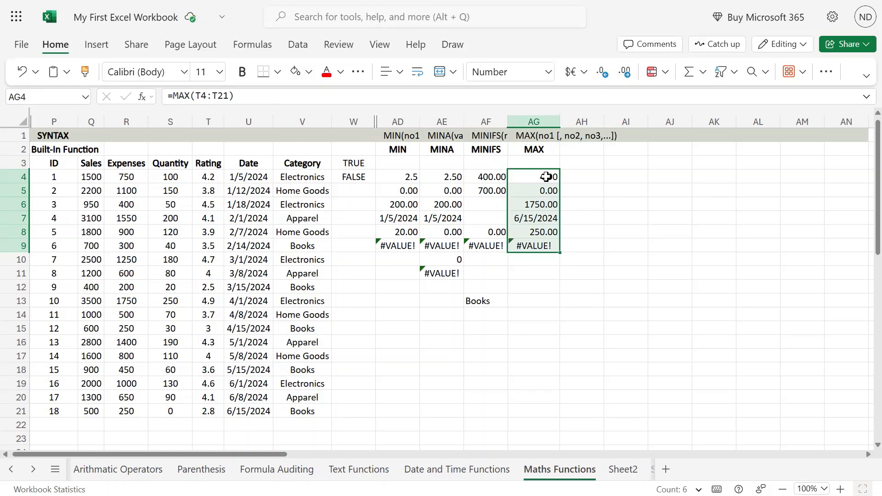
click(546, 177)
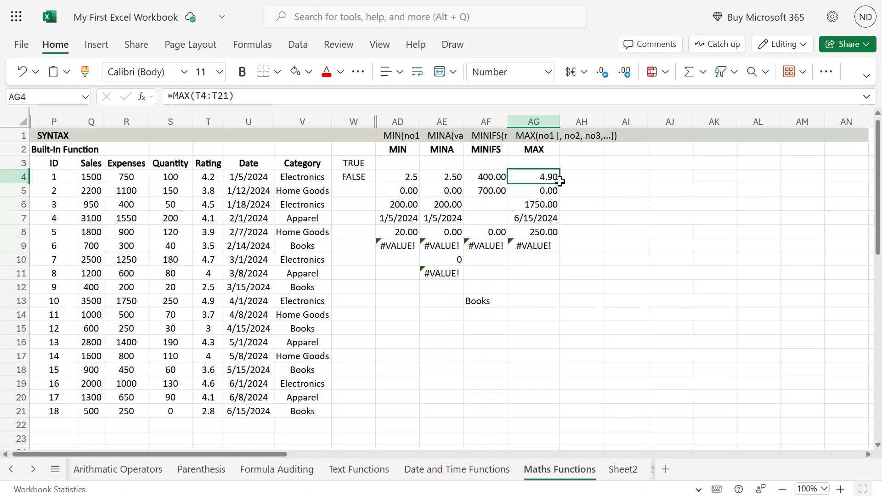